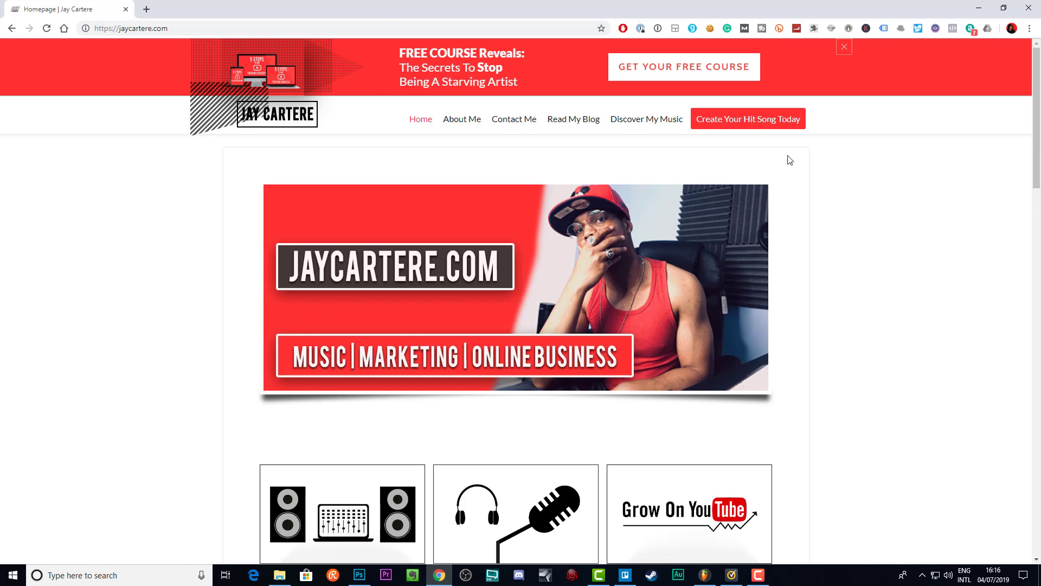
- Switch from the browser to FL Studio and show the recorded vocal tracks in the playlist
{"action": "left_click", "coordinate": [978, 8]}
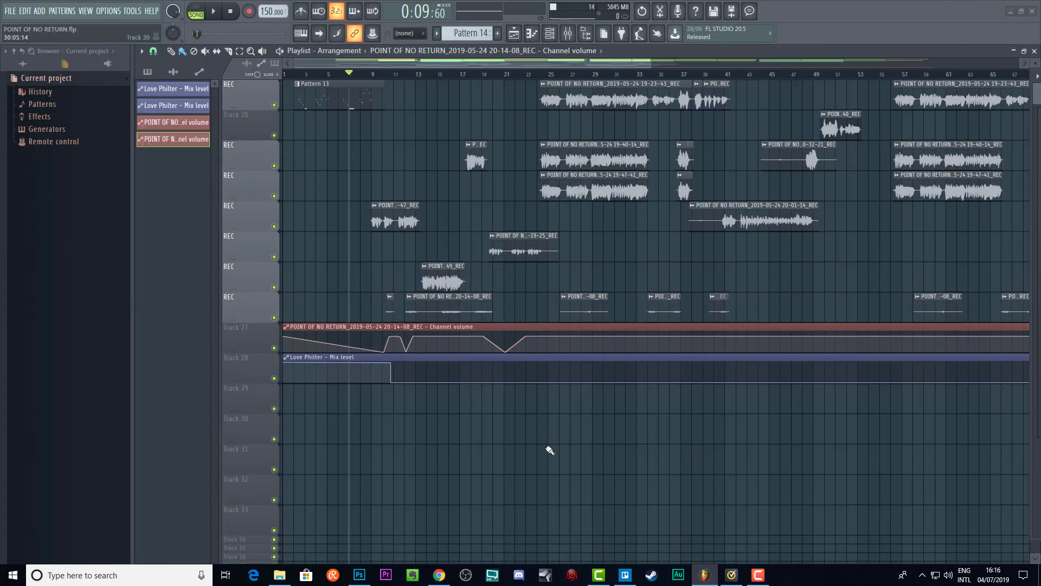
{"action": "scroll", "coordinate": [406, 429], "scroll_direction": "up", "scroll_amount": 4}
{"action": "scroll", "coordinate": [407, 429], "scroll_direction": "up", "scroll_amount": 1}
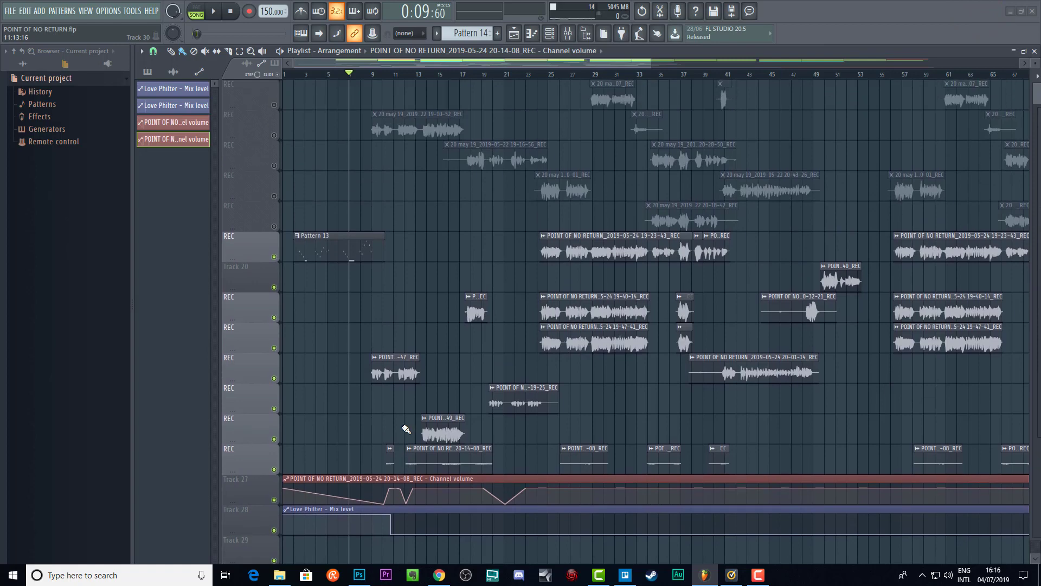
{"action": "scroll", "coordinate": [406, 429], "scroll_direction": "down", "scroll_amount": 3}
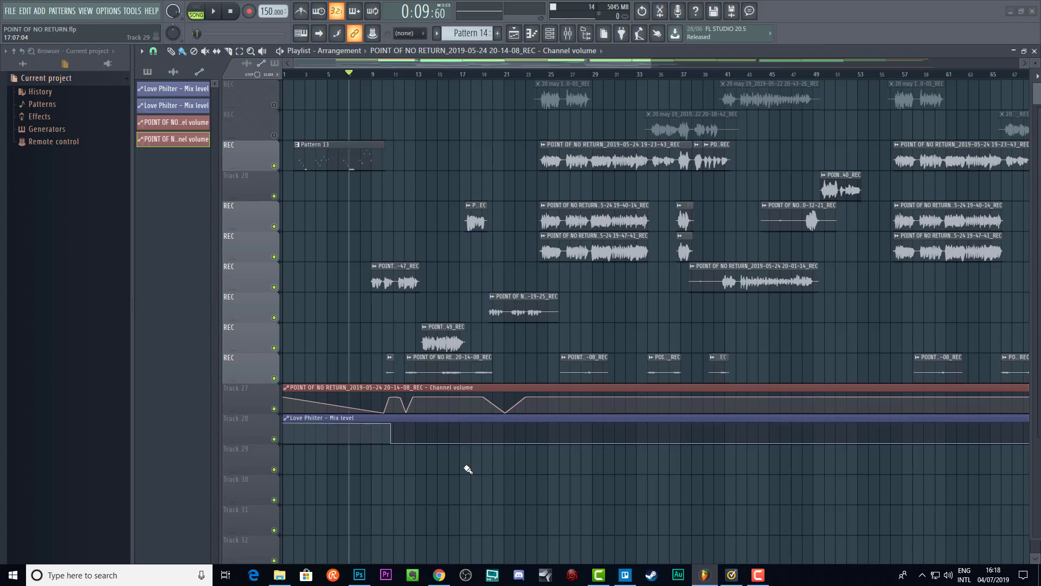
- Play the song from around bar 7 twice to hear the recorded vocals, stopping playback each time
{"action": "key", "text": "space"}
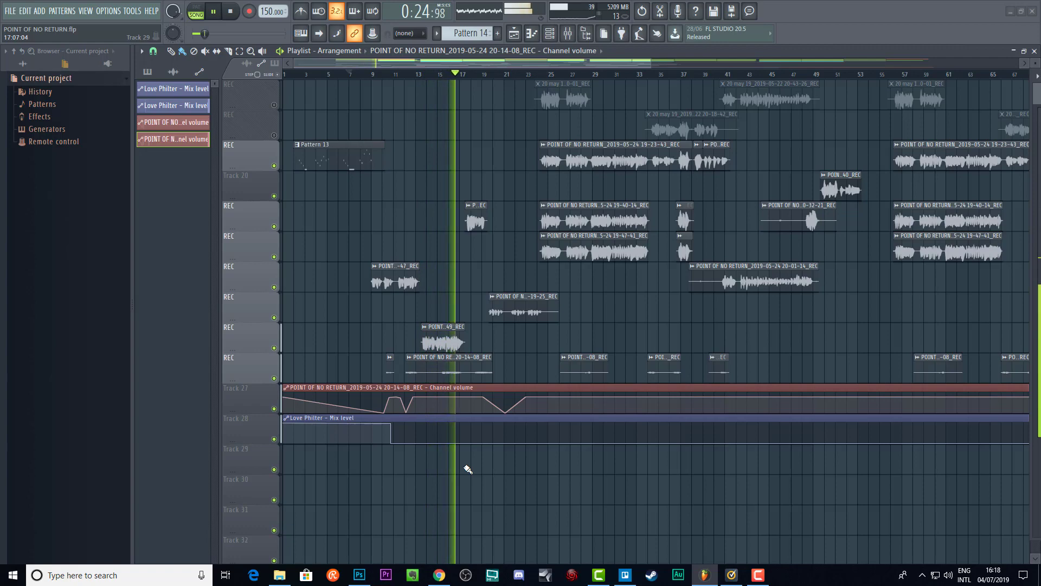
{"action": "key", "text": "space"}
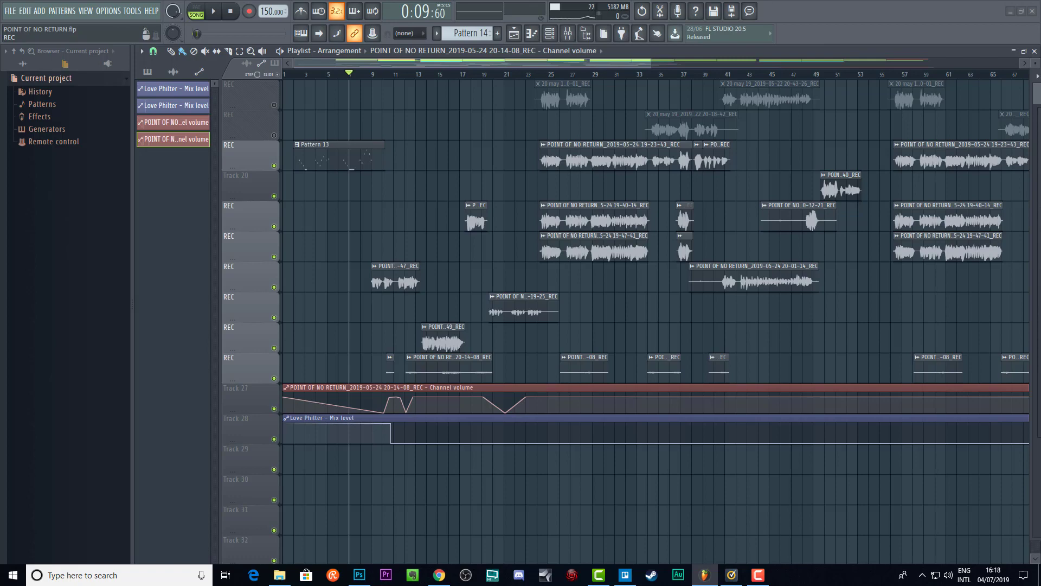
{"action": "key", "text": "space"}
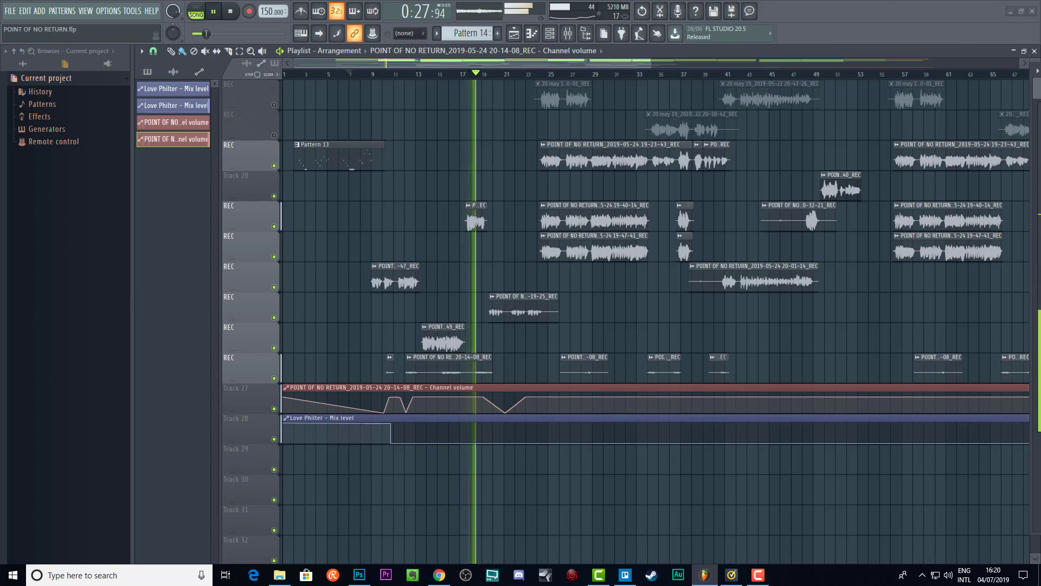
{"action": "key", "text": "space"}
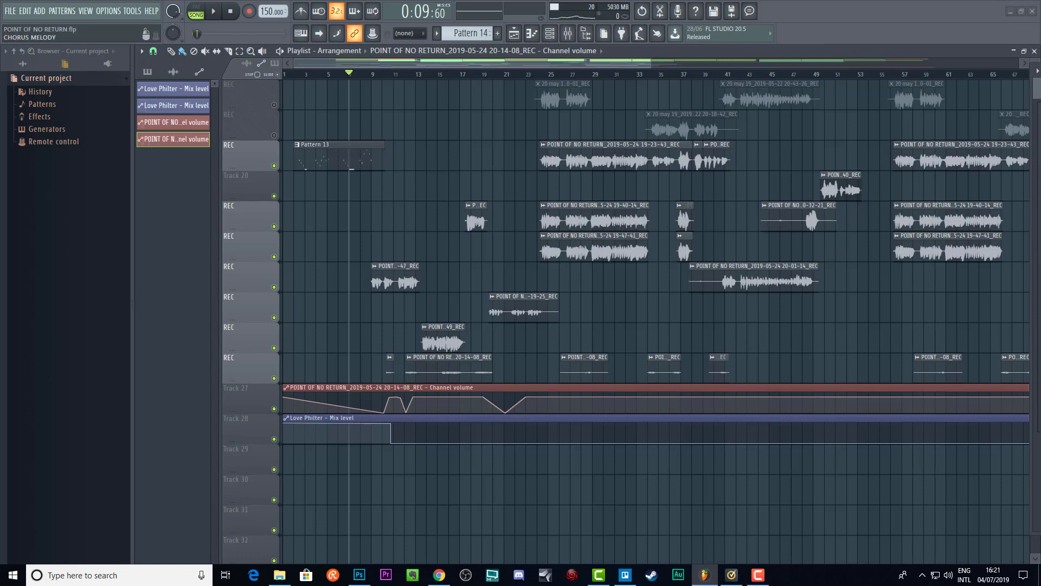
- Open the Pitcher effect on the REC mixer track 15 and place its window over the playlist
{"action": "key", "text": "F9"}
{"action": "left_click_drag", "start_coordinate": [763, 89], "coordinate": [276, 65]}
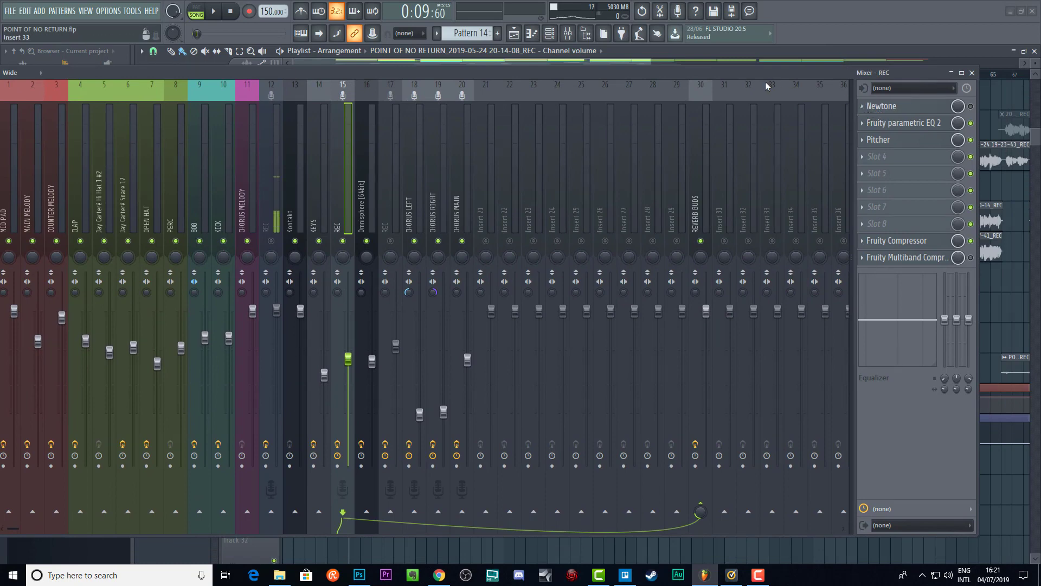
{"action": "left_click_drag", "start_coordinate": [768, 74], "coordinate": [807, 70]}
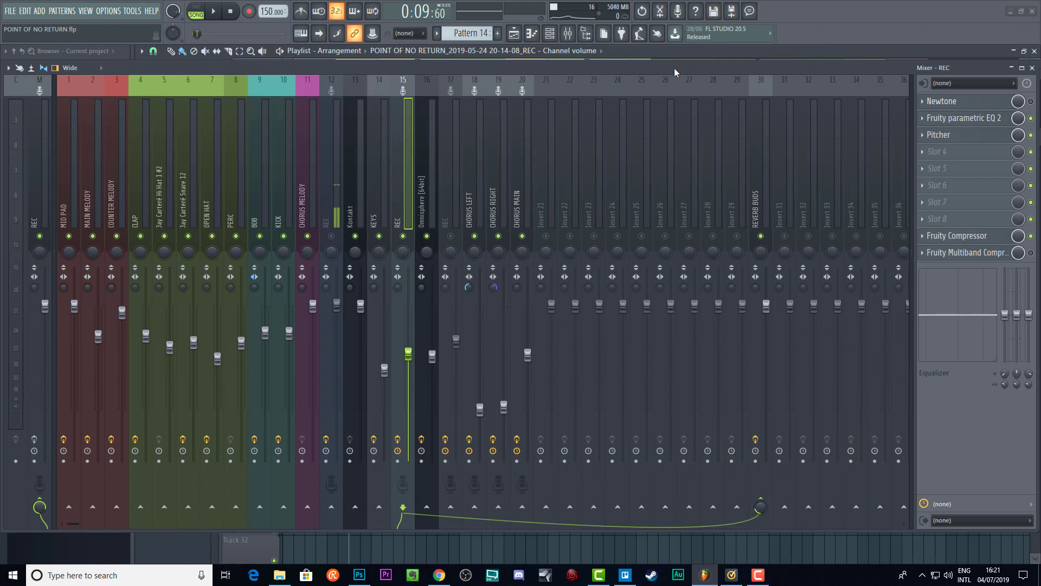
{"action": "left_click_drag", "start_coordinate": [676, 67], "coordinate": [660, 66]}
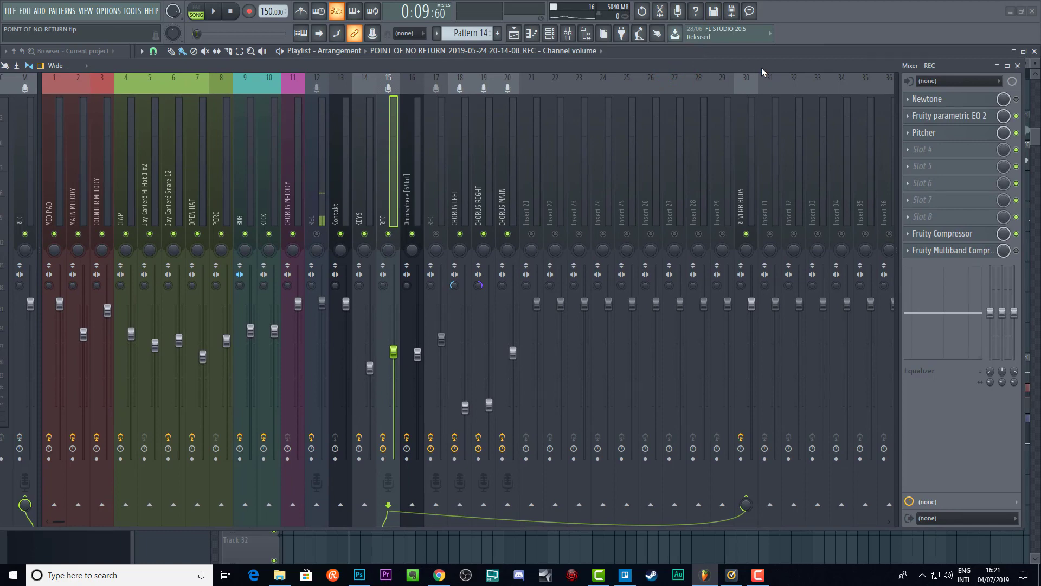
{"action": "left_click_drag", "start_coordinate": [762, 65], "coordinate": [738, 67]}
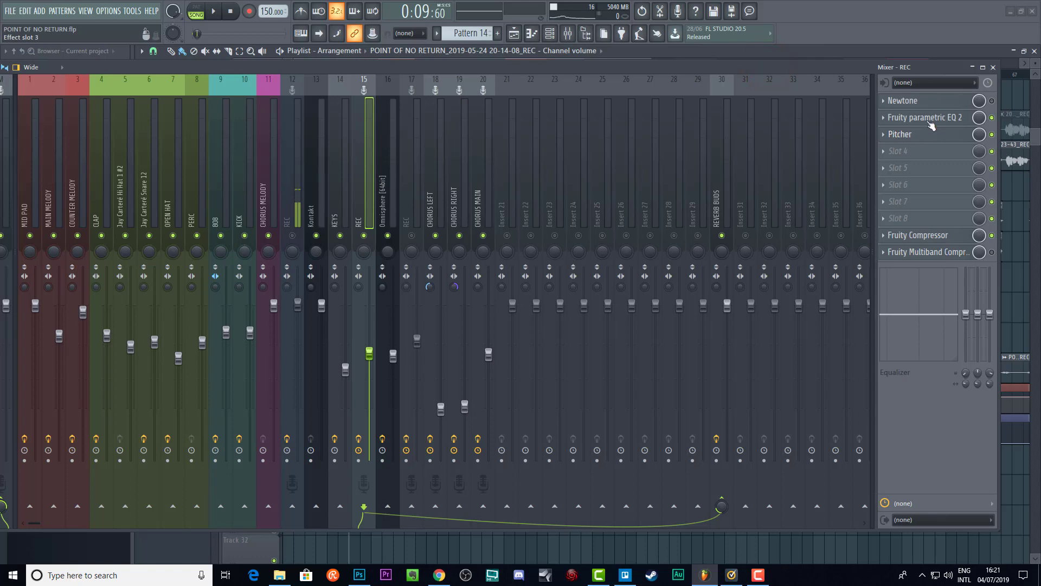
{"action": "left_click", "coordinate": [906, 140]}
{"action": "double_click", "coordinate": [651, 68]}
{"action": "key", "text": "F9"}
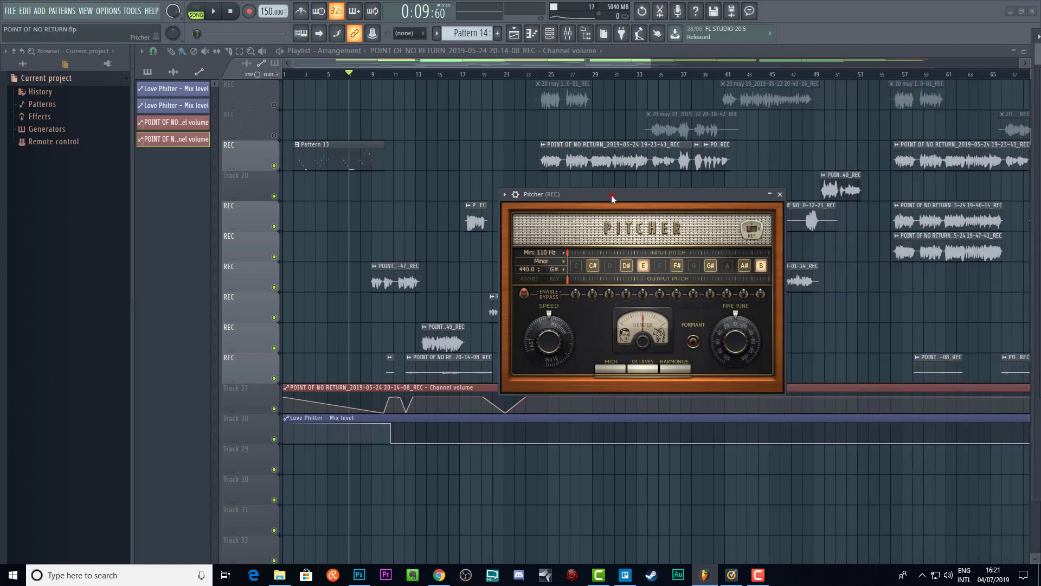
{"action": "left_click_drag", "start_coordinate": [611, 195], "coordinate": [442, 151]}
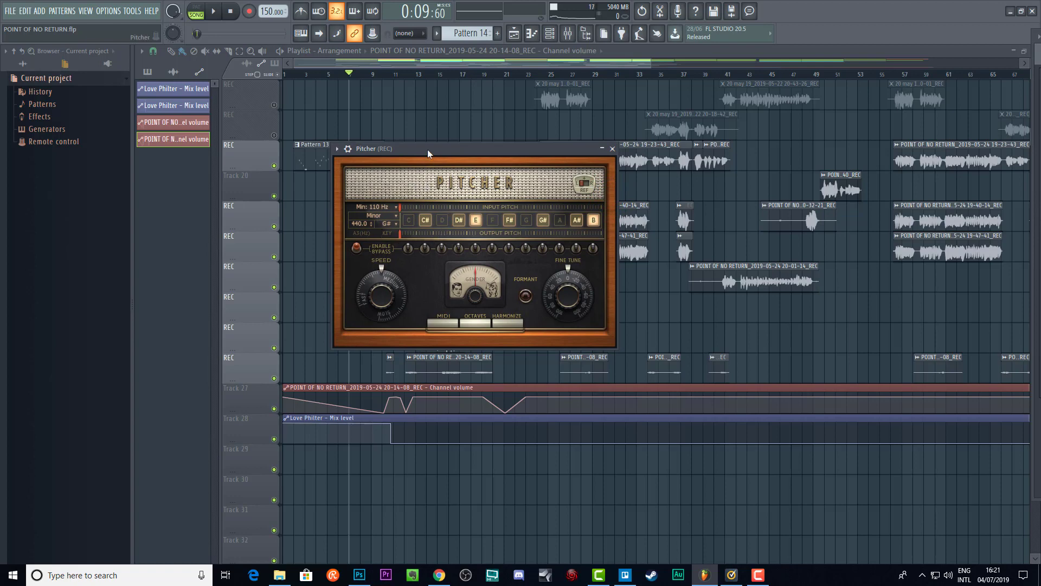
{"action": "left_click_drag", "start_coordinate": [427, 149], "coordinate": [398, 141]}
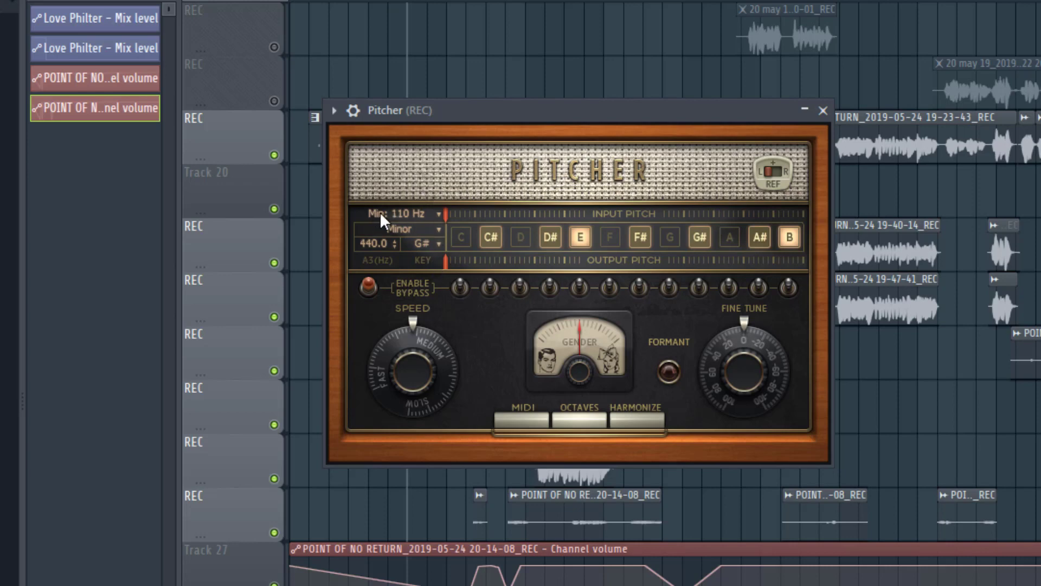
- Examine the Keyscape and melody patterns on the playlist's first tracks alongside the Pitcher window
{"action": "scroll", "coordinate": [896, 80], "scroll_direction": "up", "scroll_amount": 3}
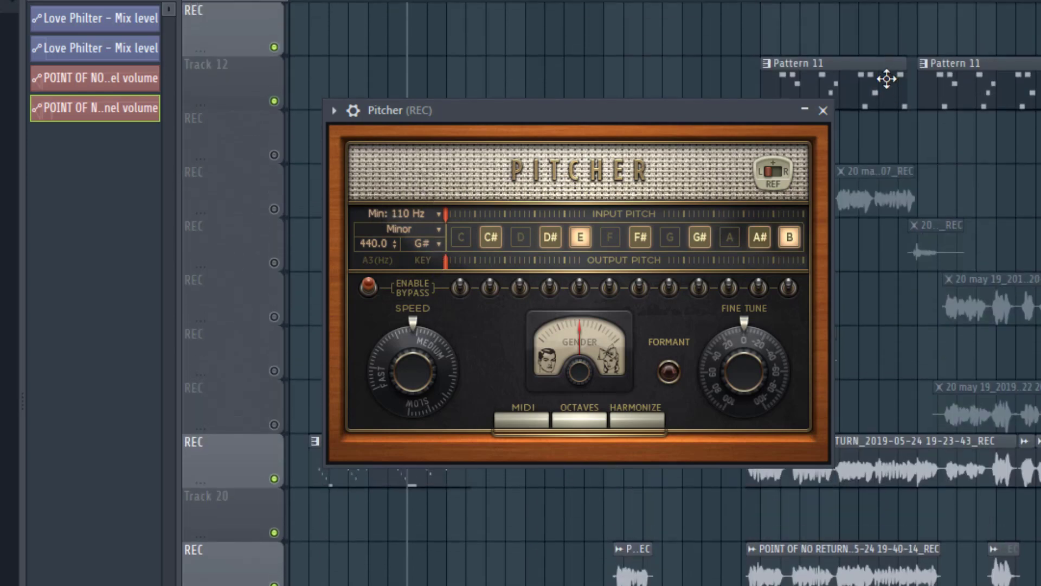
{"action": "scroll", "coordinate": [884, 78], "scroll_direction": "up", "scroll_amount": 3}
{"action": "scroll", "coordinate": [897, 144], "scroll_direction": "up", "scroll_amount": 2}
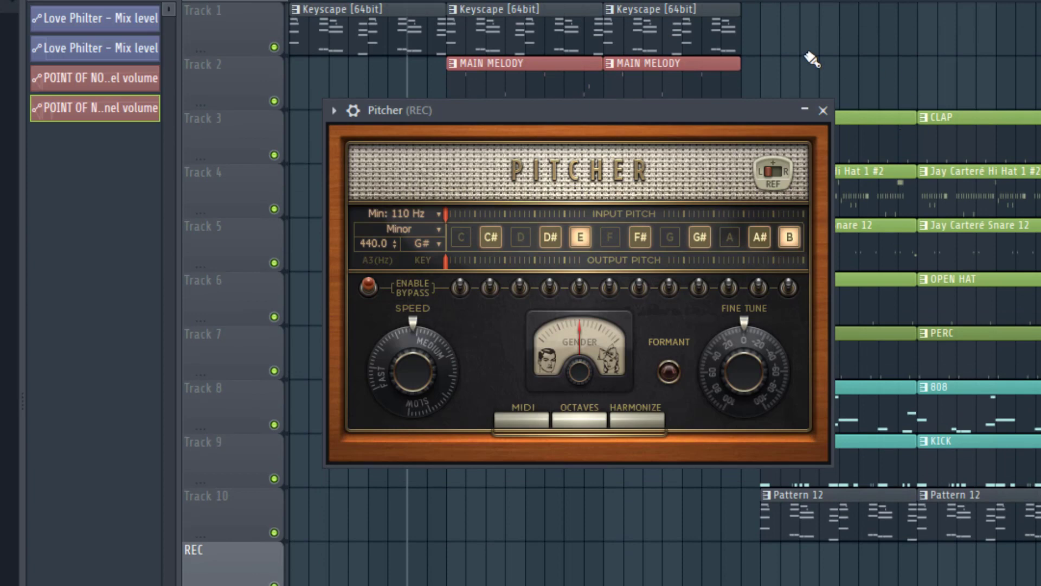
{"action": "left_click_drag", "start_coordinate": [712, 118], "coordinate": [747, 156]}
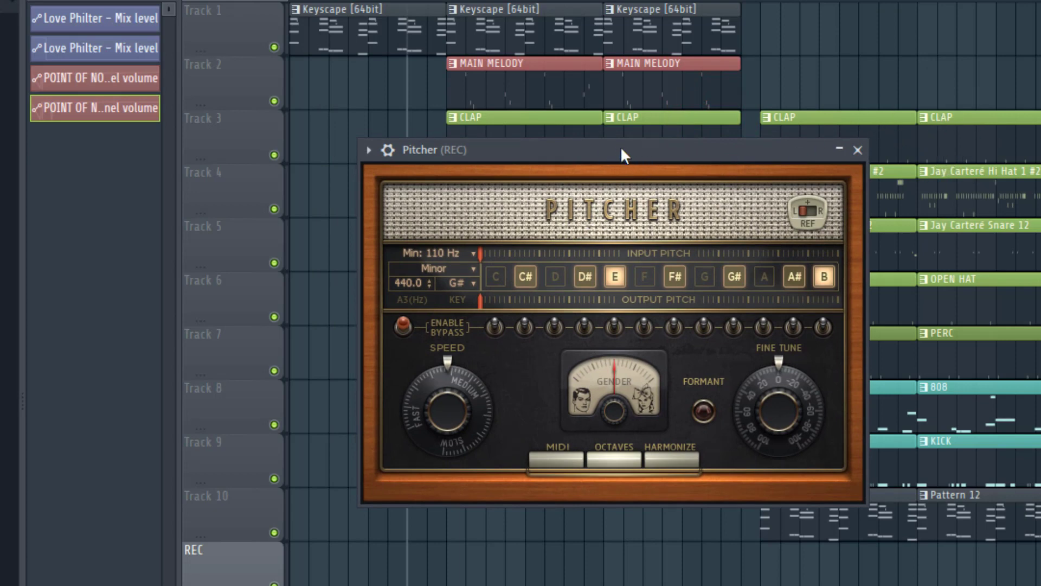
{"action": "left_click_drag", "start_coordinate": [561, 147], "coordinate": [590, 121]}
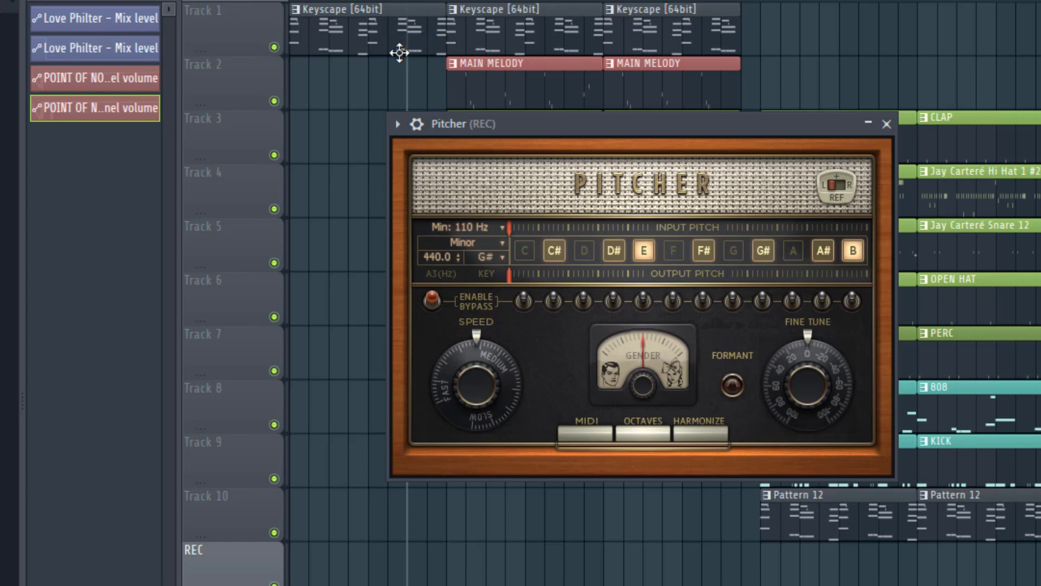
{"action": "mouse_move", "coordinate": [574, 134]}
{"action": "left_mouse_down"}
{"action": "mouse_move", "coordinate": [604, 138]}
{"action": "mouse_move", "coordinate": [534, 159]}
{"action": "mouse_move", "coordinate": [605, 131]}
{"action": "mouse_move", "coordinate": [578, 136]}
{"action": "left_mouse_up"}
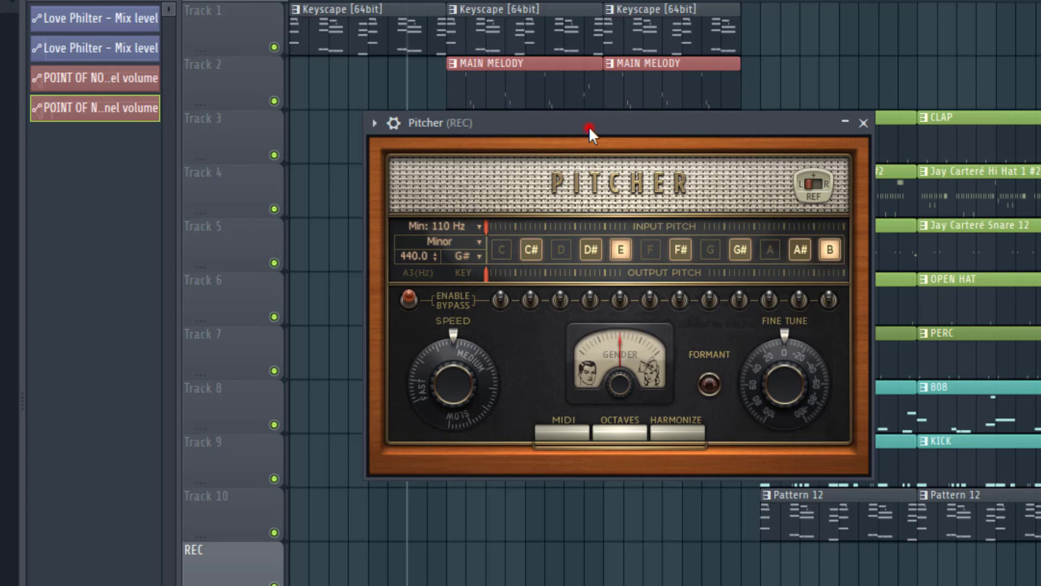
{"action": "left_click_drag", "start_coordinate": [589, 126], "coordinate": [591, 120]}
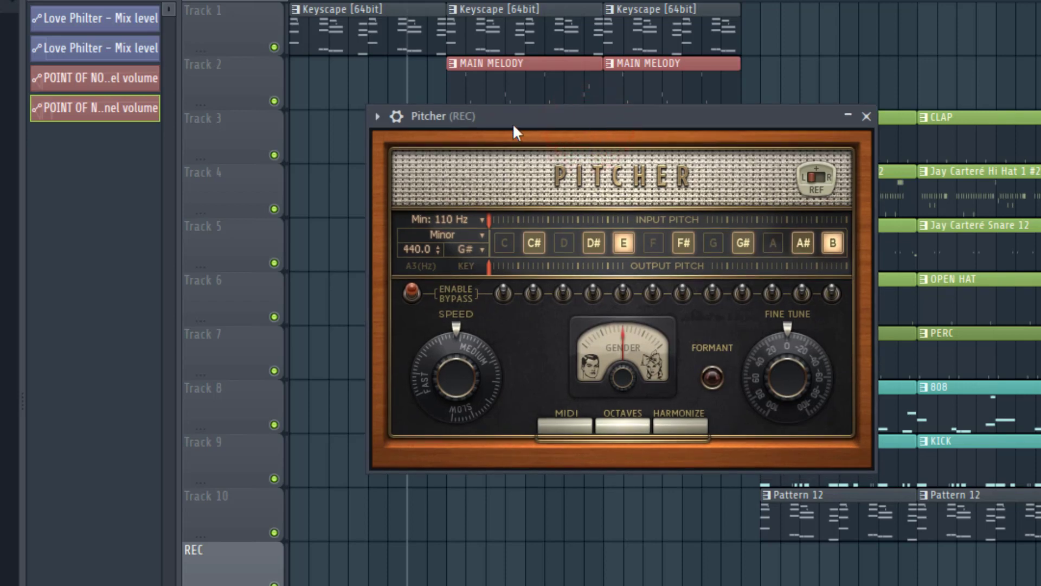
{"action": "left_click_drag", "start_coordinate": [515, 120], "coordinate": [563, 131]}
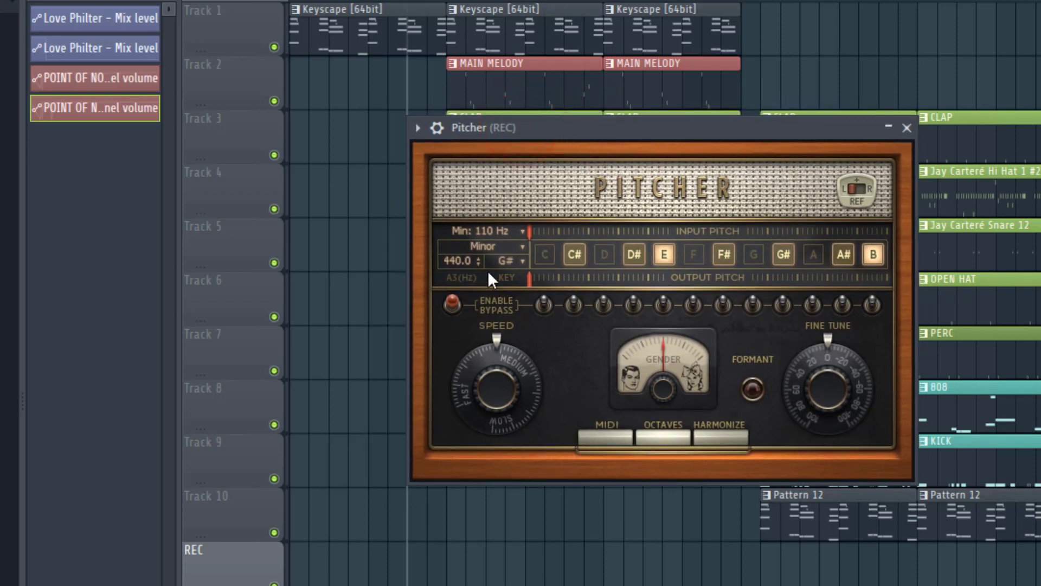
- Review the key and scale choices in Pitcher, keeping G# and Minor
{"action": "left_click", "coordinate": [516, 260]}
{"action": "left_click", "coordinate": [568, 305]}
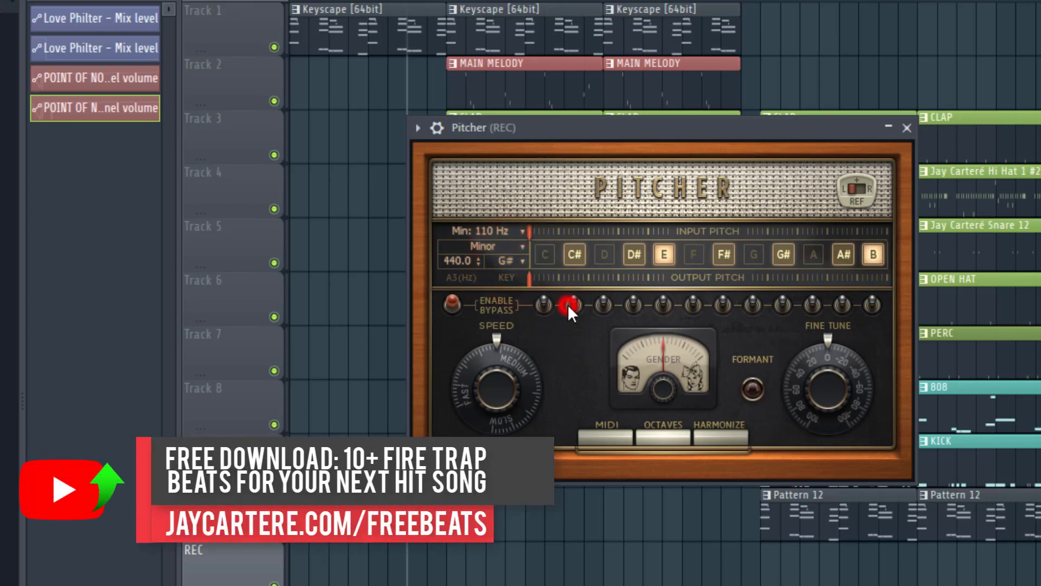
{"action": "left_click", "coordinate": [515, 245]}
{"action": "left_click", "coordinate": [585, 214]}
- Inspect Pitcher's note, speed and fine-tune controls, and close the plugin window
{"action": "left_click_drag", "start_coordinate": [674, 128], "coordinate": [588, 95]}
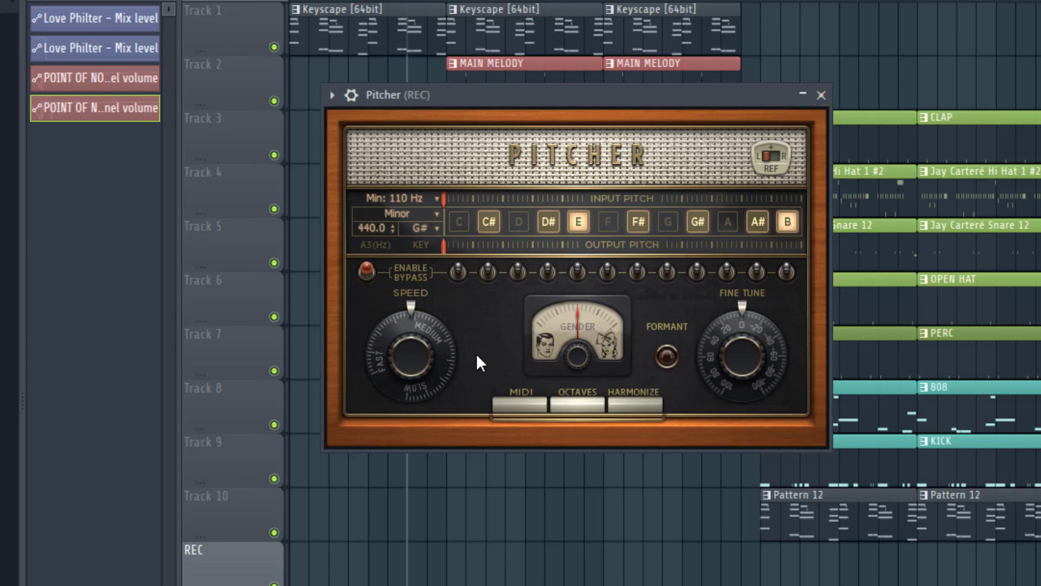
{"action": "left_click_drag", "start_coordinate": [593, 182], "coordinate": [547, 188]}
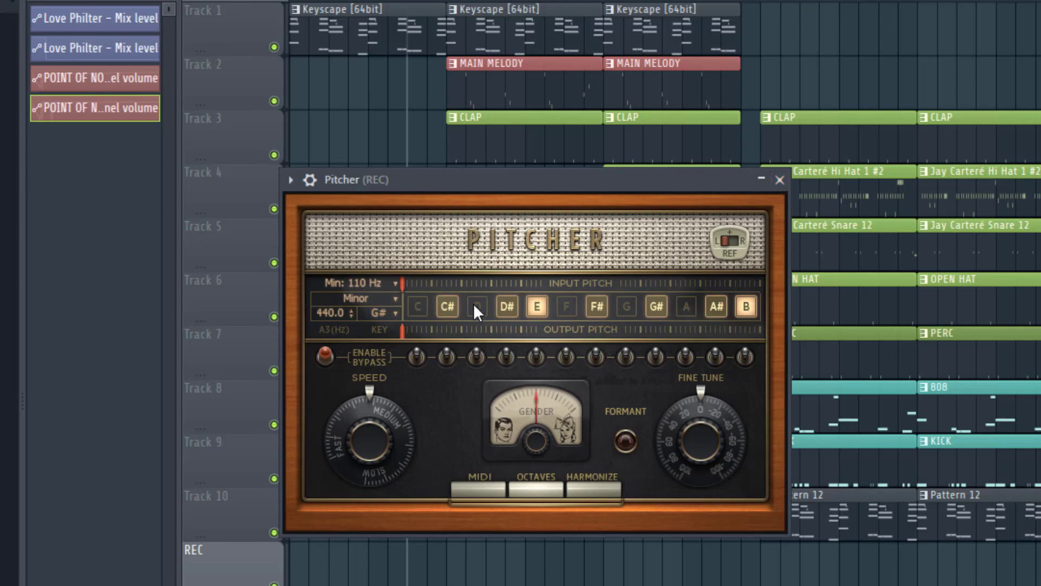
{"action": "left_click_drag", "start_coordinate": [523, 182], "coordinate": [549, 135]}
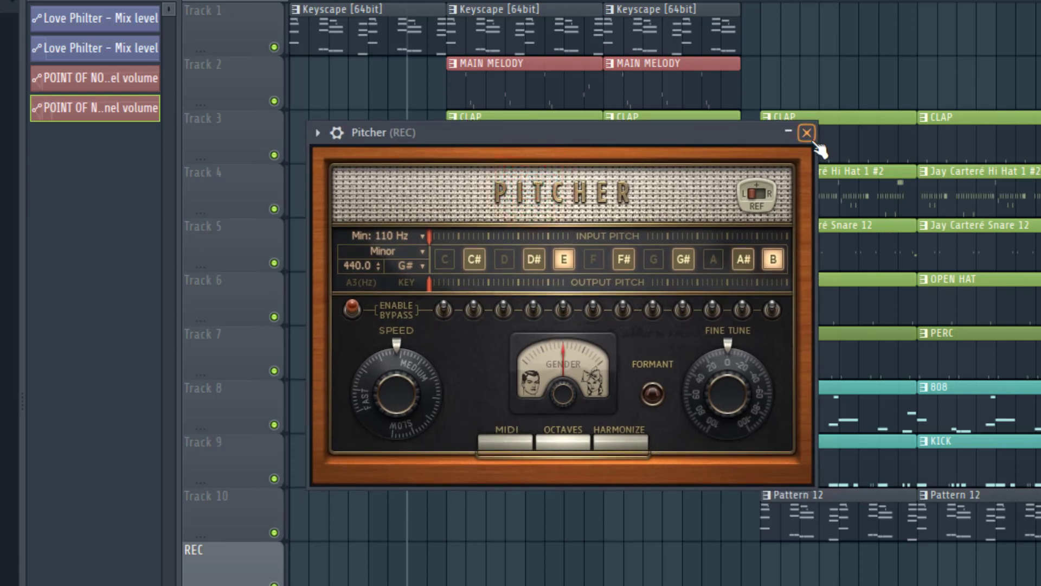
{"action": "mouse_move", "coordinate": [667, 133]}
{"action": "left_mouse_down"}
{"action": "mouse_move", "coordinate": [695, 130]}
{"action": "mouse_move", "coordinate": [753, 151]}
{"action": "left_mouse_up"}
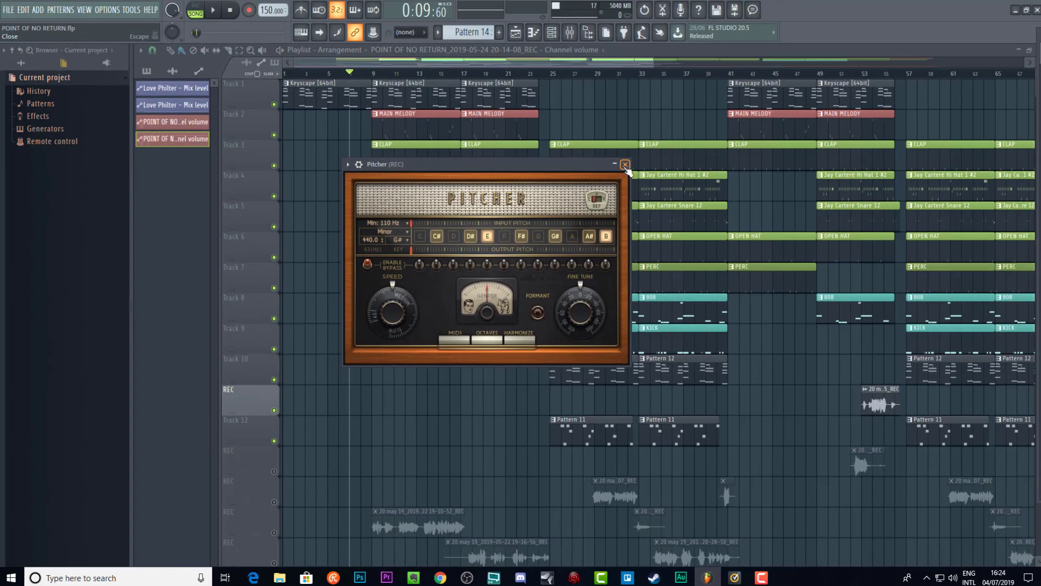
{"action": "left_click", "coordinate": [893, 153]}
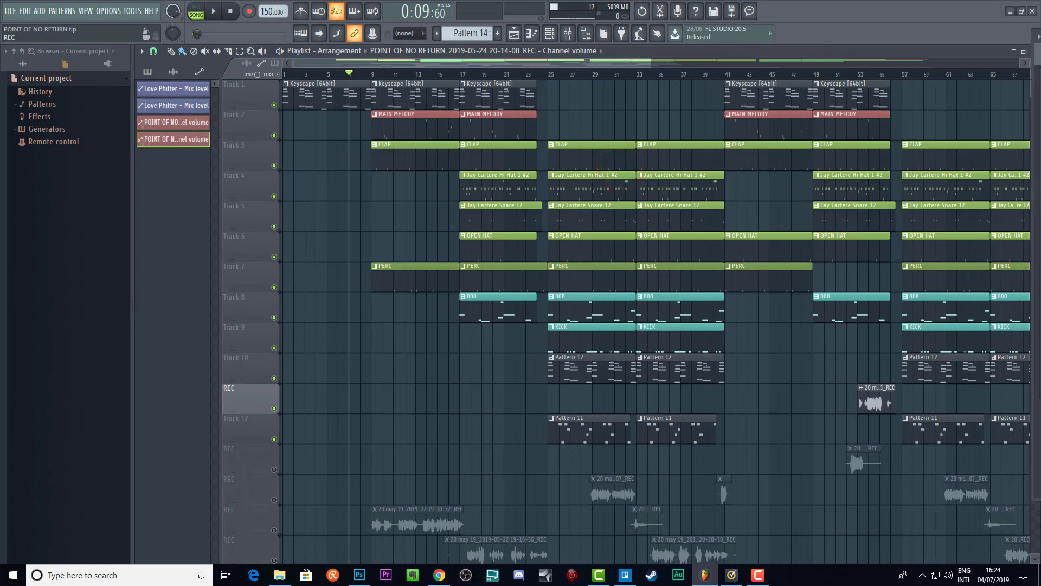
- Load the mixer track state MAIN VOCAL PRESET JUNE onto the REC mixer track 15
{"action": "key", "text": "F9"}
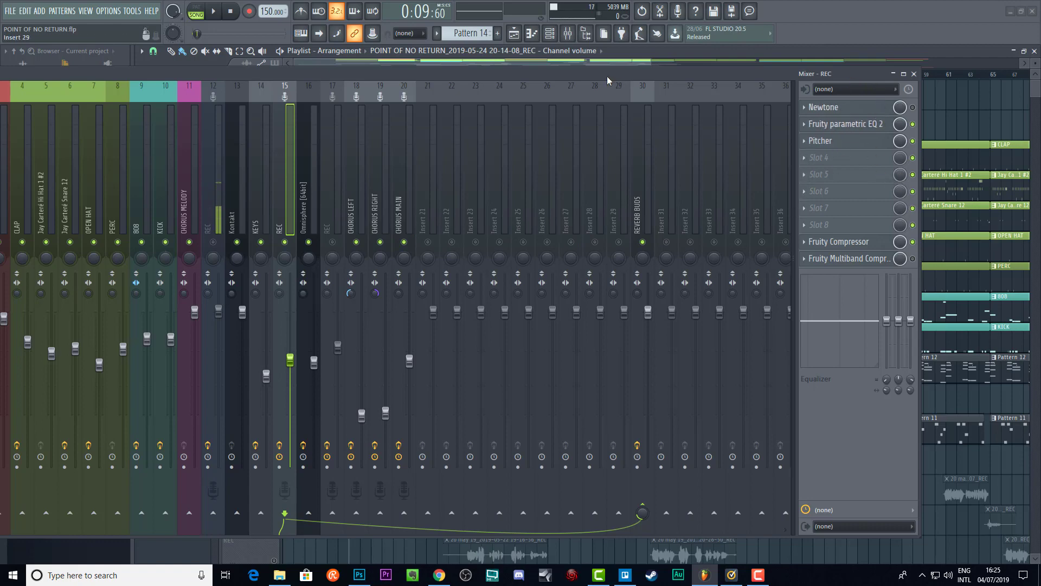
{"action": "left_click_drag", "start_coordinate": [607, 75], "coordinate": [676, 74]}
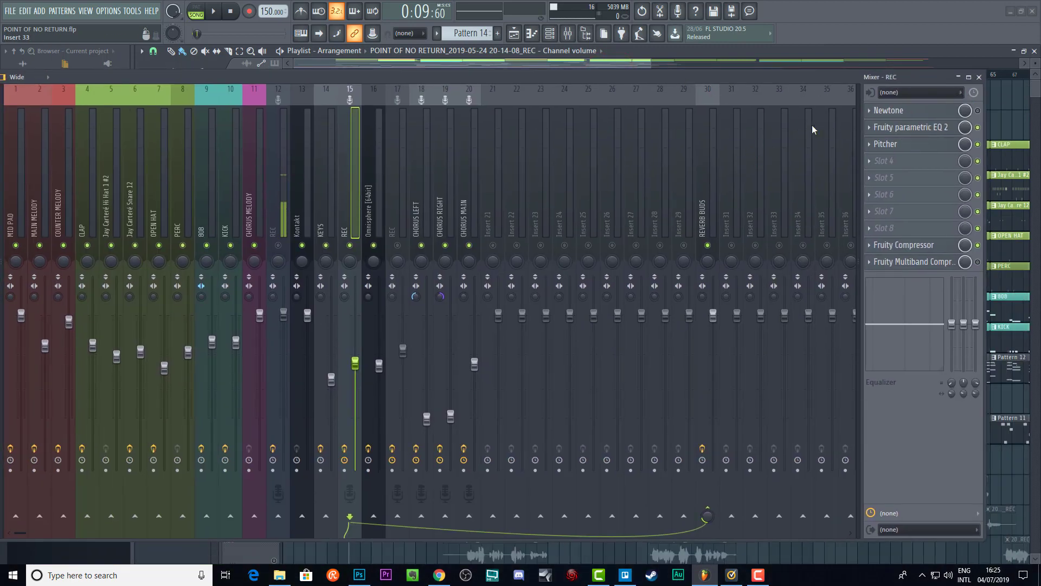
{"action": "right_click", "coordinate": [344, 148]}
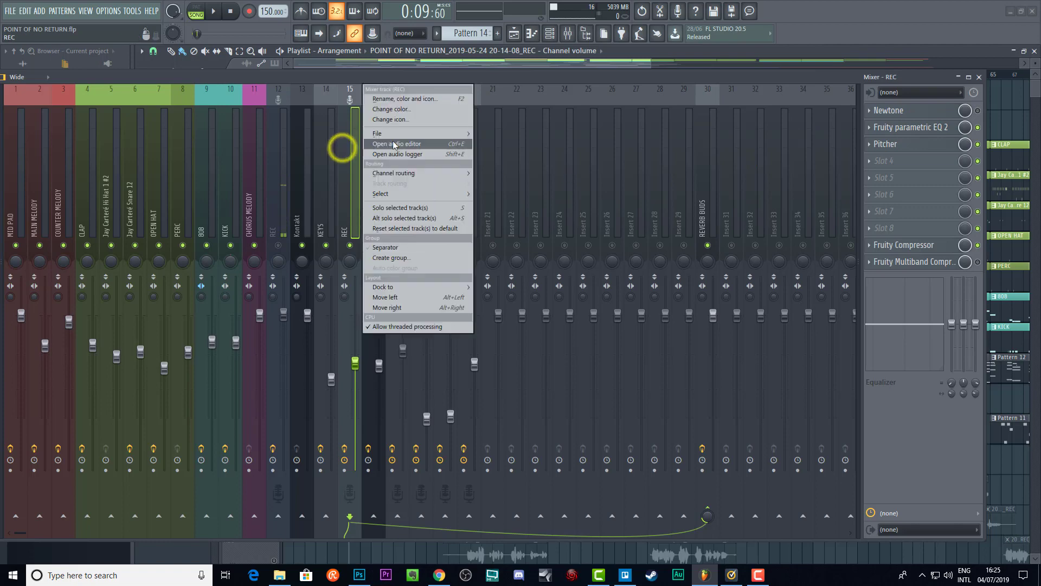
{"action": "mouse_move", "coordinate": [397, 134]}
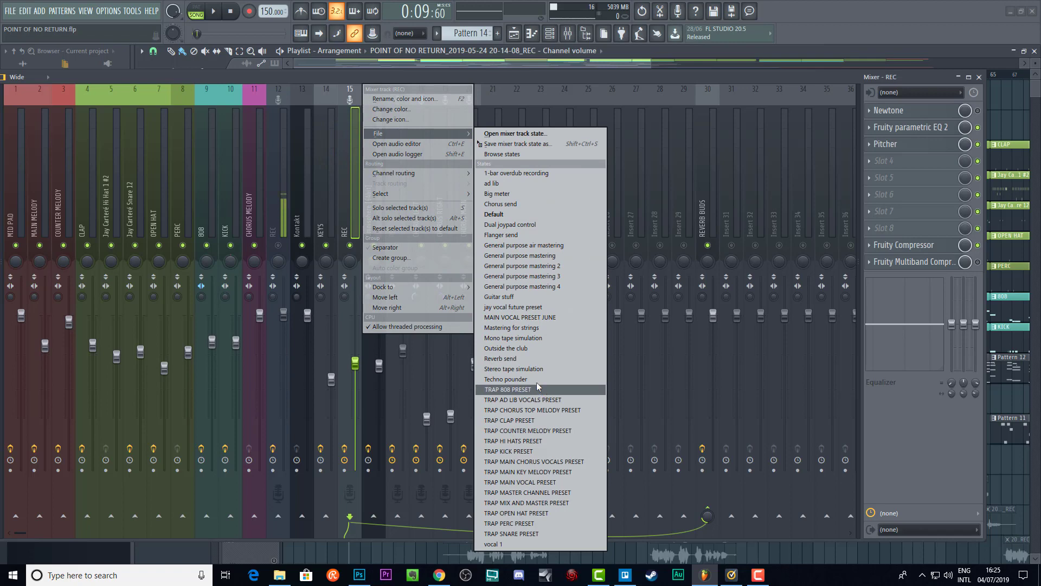
{"action": "left_click", "coordinate": [537, 318]}
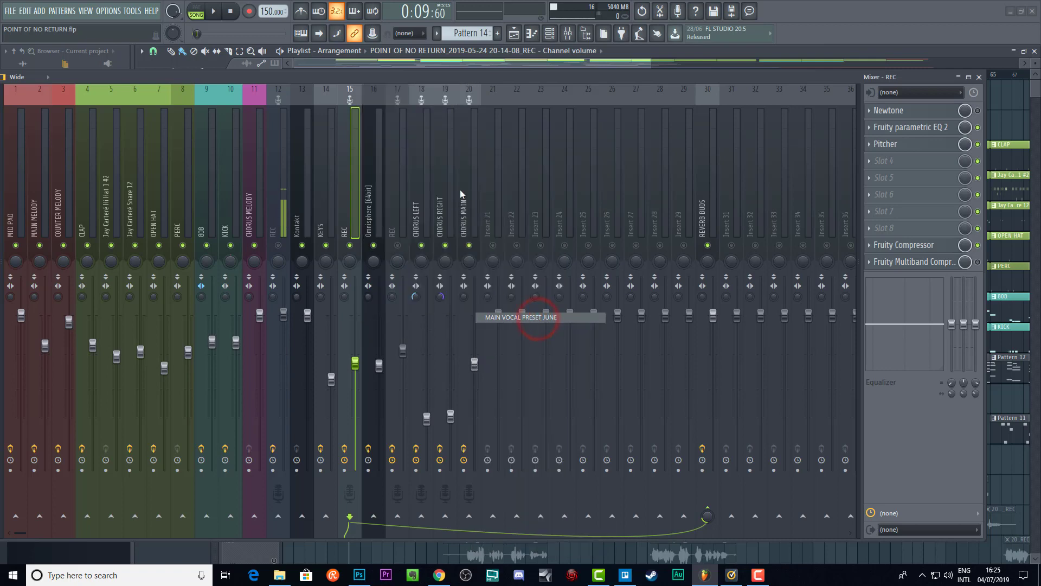
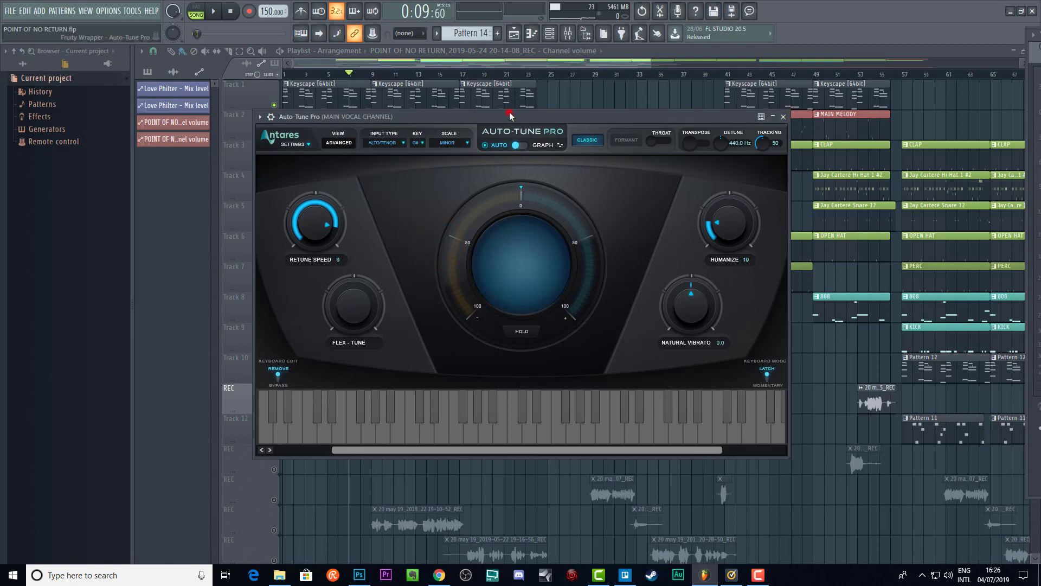
- Reposition the main vocal channel's Auto-Tune Pro window over the playlist to examine its settings
{"action": "left_click_drag", "start_coordinate": [510, 115], "coordinate": [486, 88]}
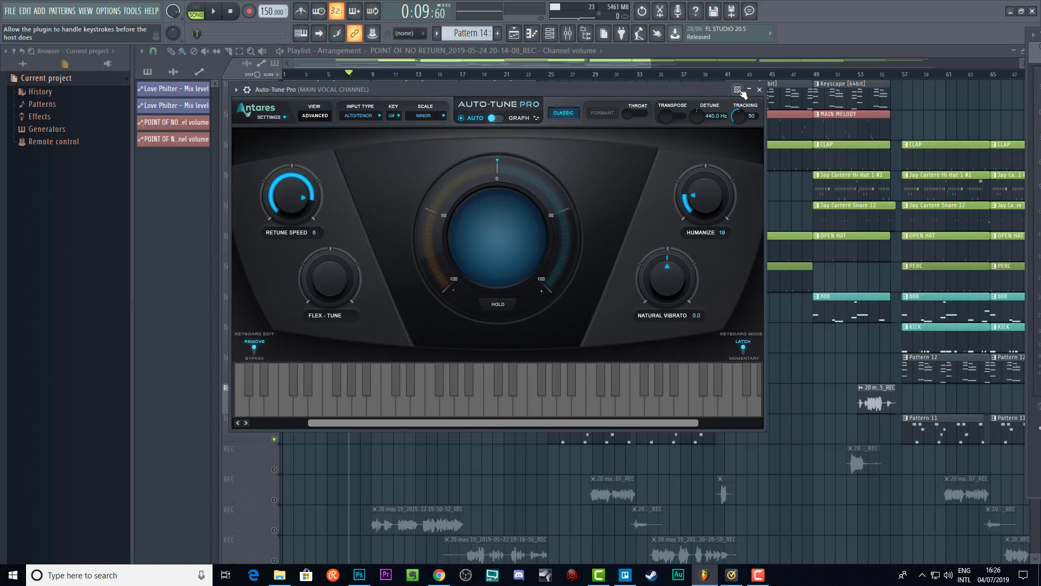
{"action": "left_click_drag", "start_coordinate": [676, 90], "coordinate": [679, 139]}
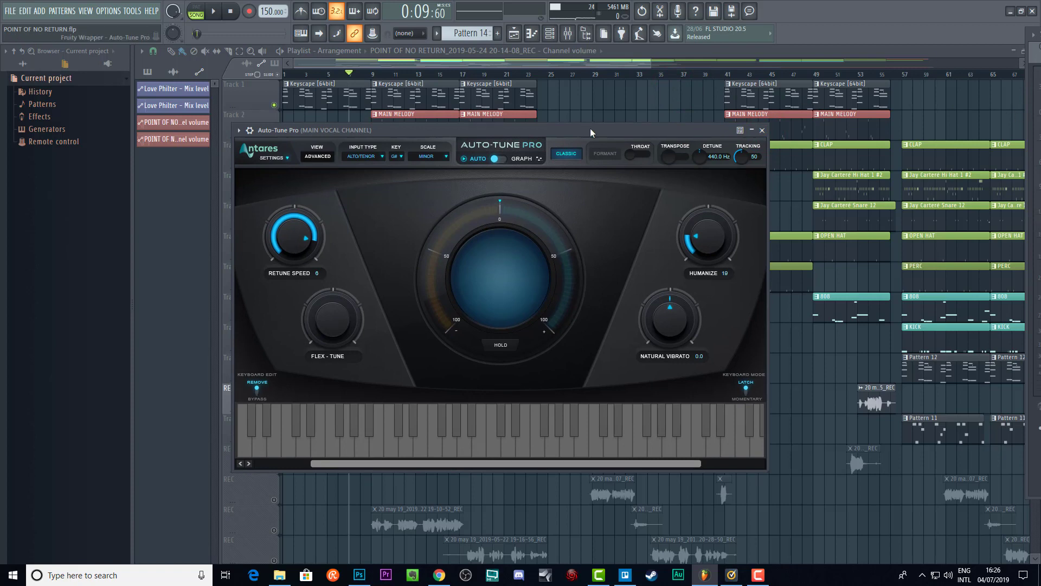
- Review the input type options in Auto-Tune Pro, keeping Alto/Tenor, and close the plugin window
{"action": "left_click_drag", "start_coordinate": [595, 129], "coordinate": [616, 146]}
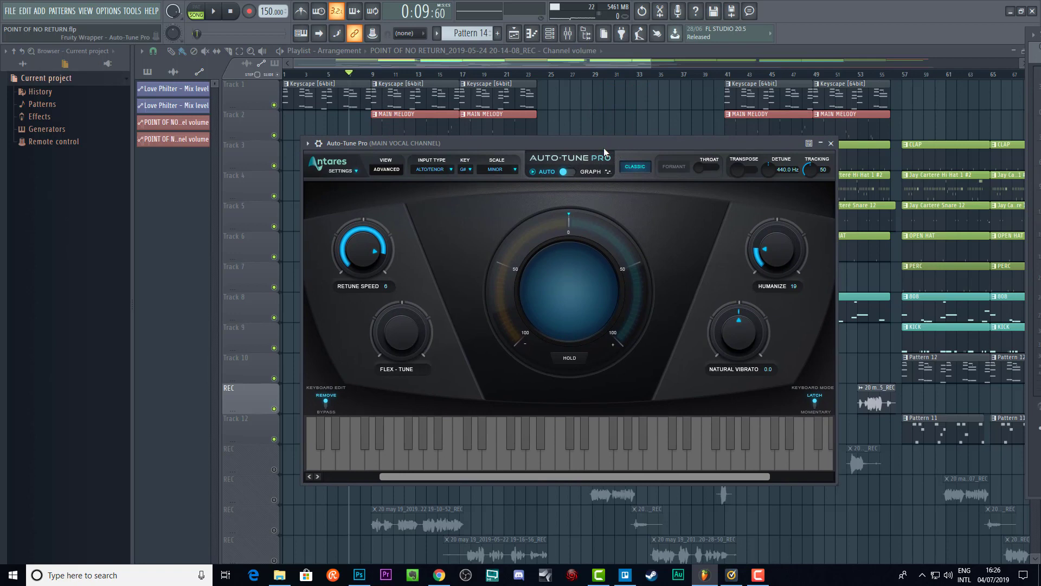
{"action": "left_click", "coordinate": [602, 142]}
{"action": "left_click", "coordinate": [446, 170]}
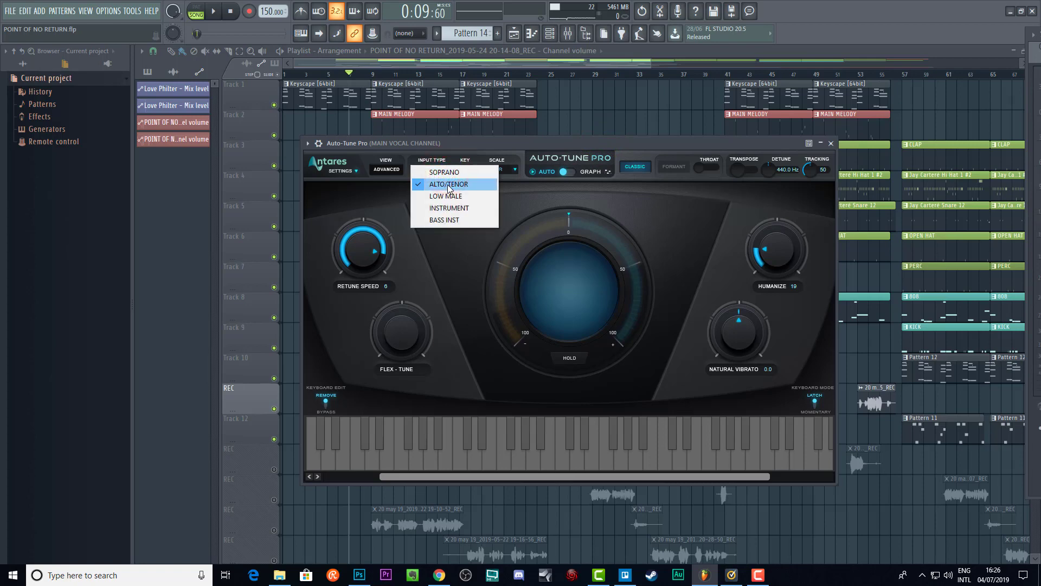
{"action": "left_click", "coordinate": [438, 186]}
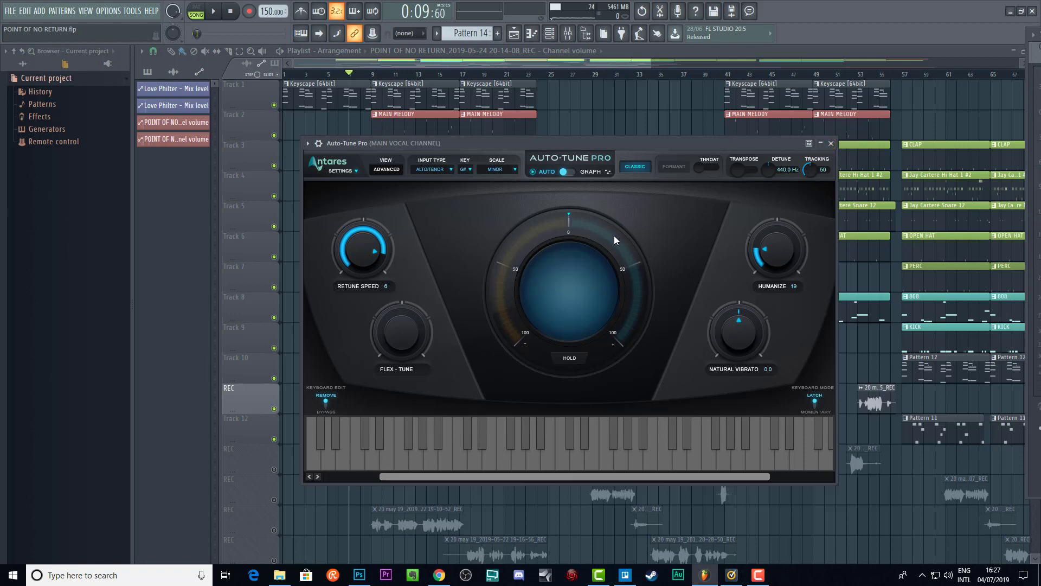
{"action": "left_click", "coordinate": [831, 144]}
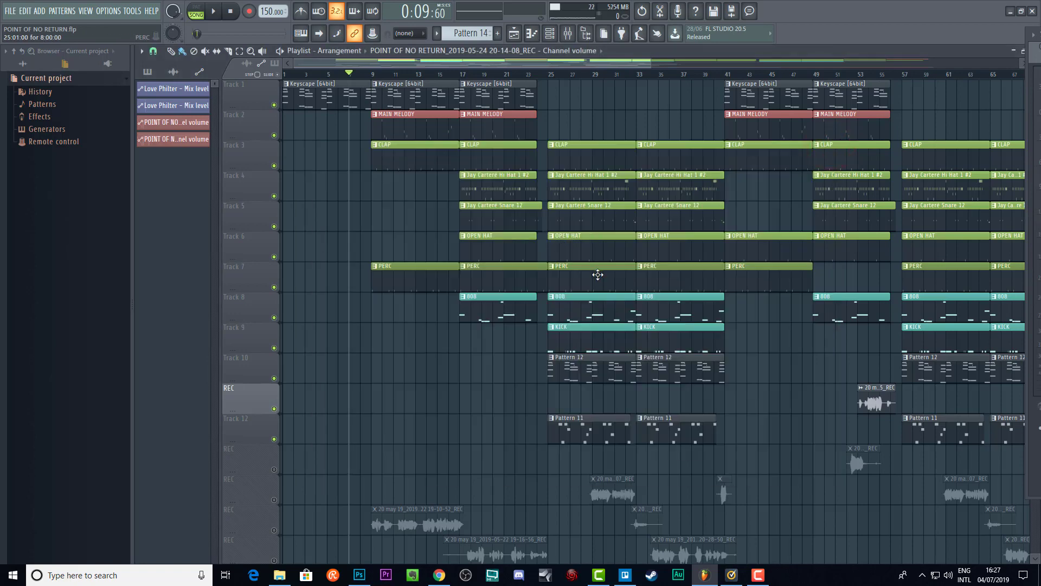
- Play back the arrangement several times from bar 7 to listen to the processed vocal recordings
{"action": "scroll", "coordinate": [548, 369], "scroll_direction": "down", "scroll_amount": 5}
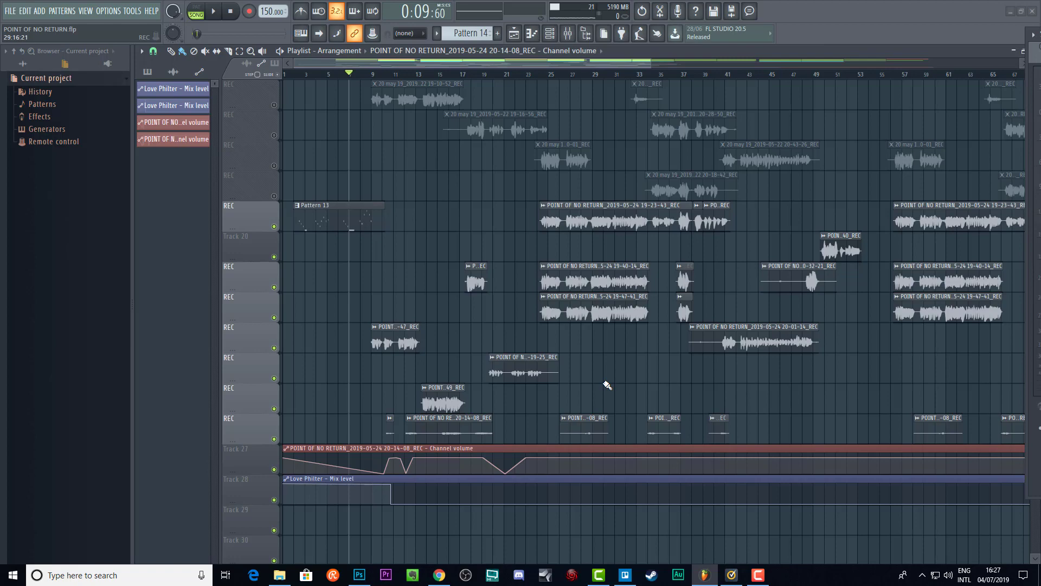
{"action": "key", "text": "space"}
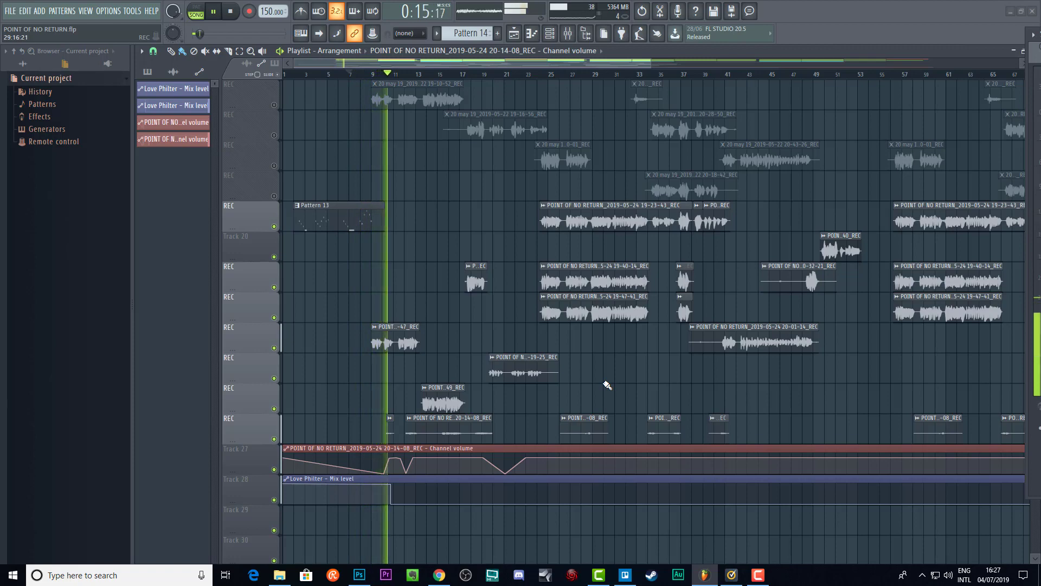
{"action": "key", "text": "space"}
{"action": "scroll", "coordinate": [506, 9], "scroll_direction": "down", "scroll_amount": 1}
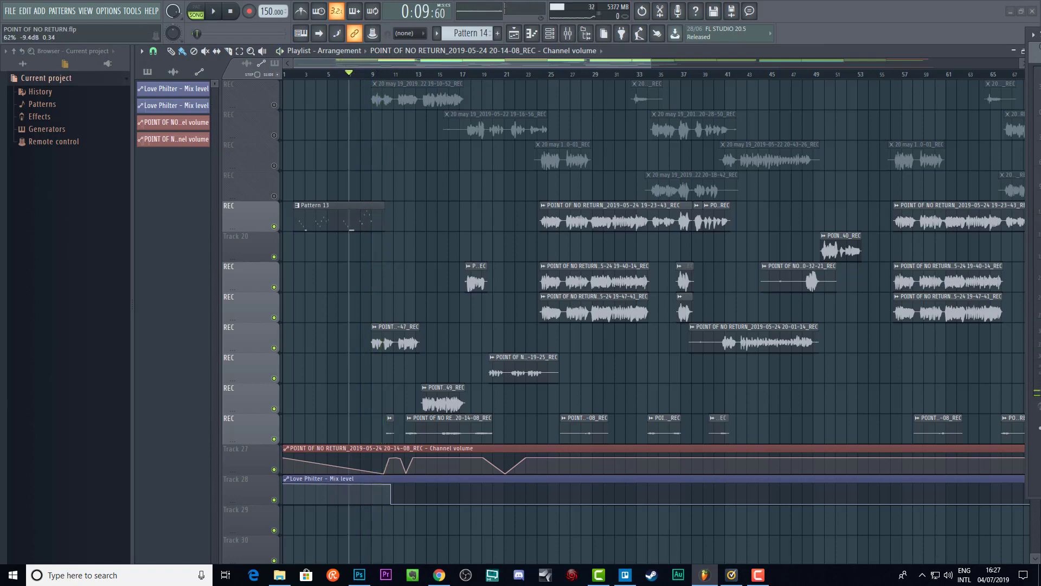
{"action": "key", "text": "space"}
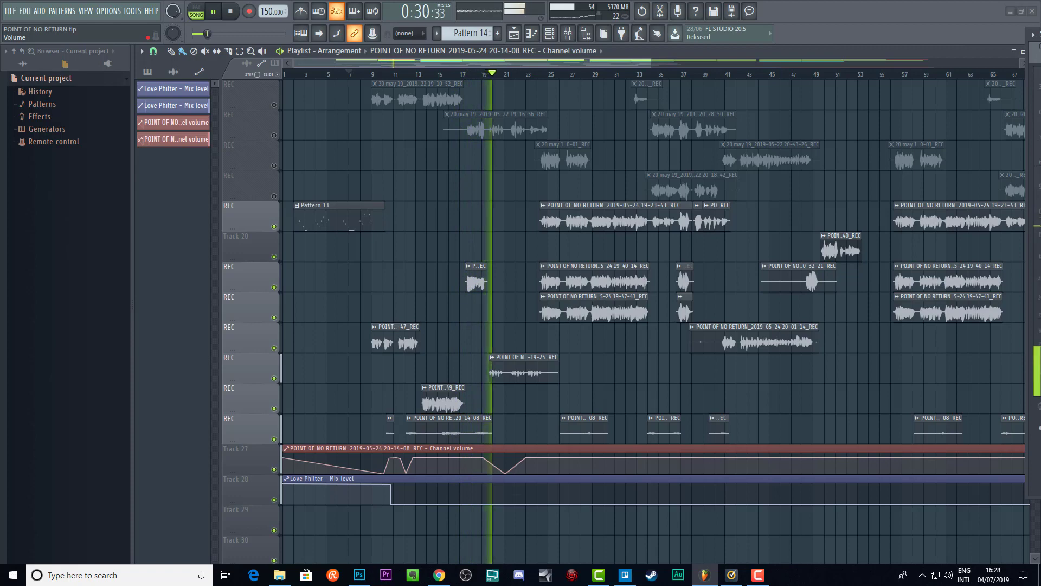
{"action": "key", "text": "space"}
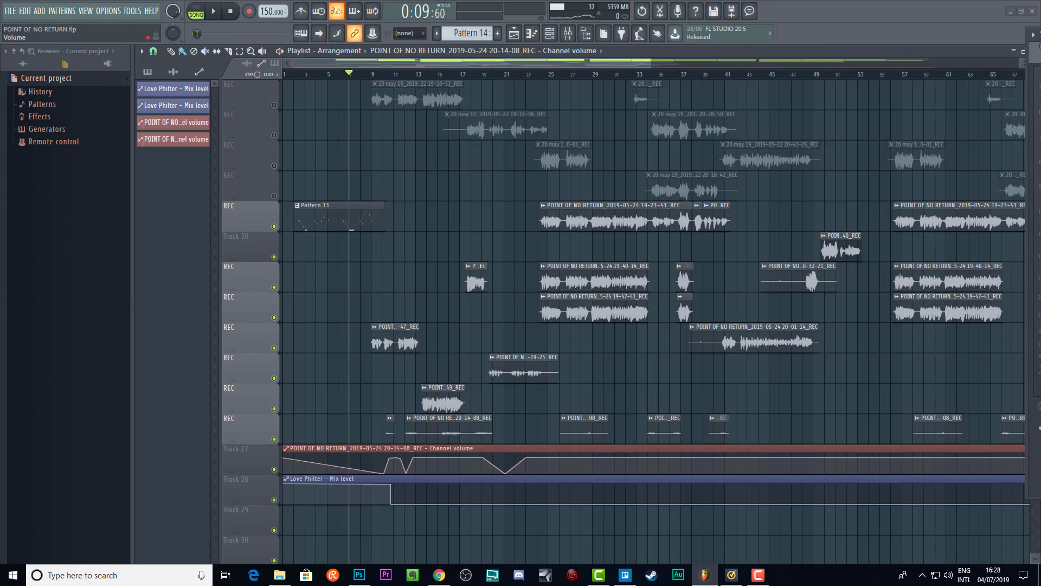
{"action": "key", "text": "space"}
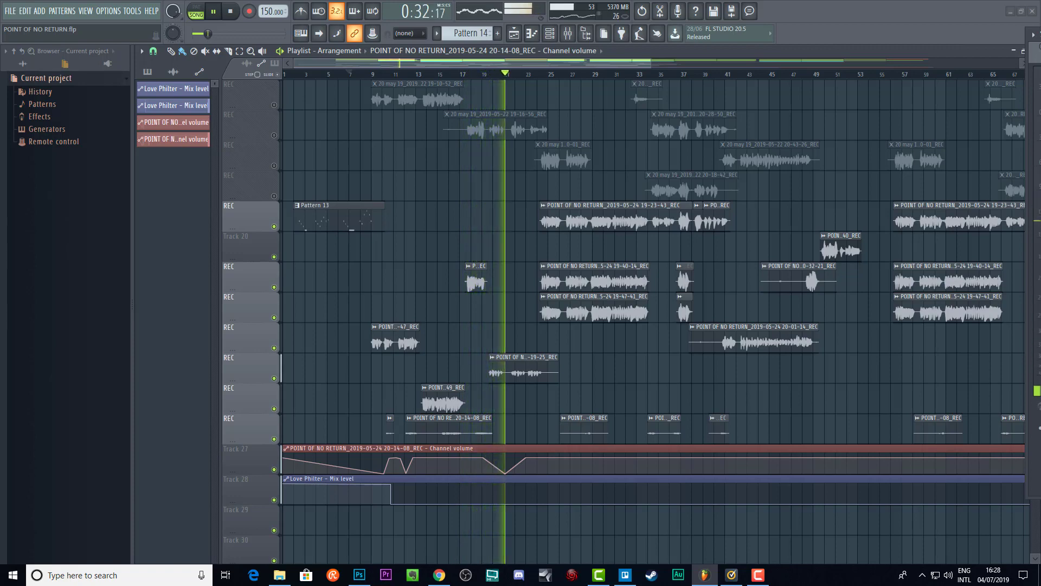
{"action": "key", "text": "space"}
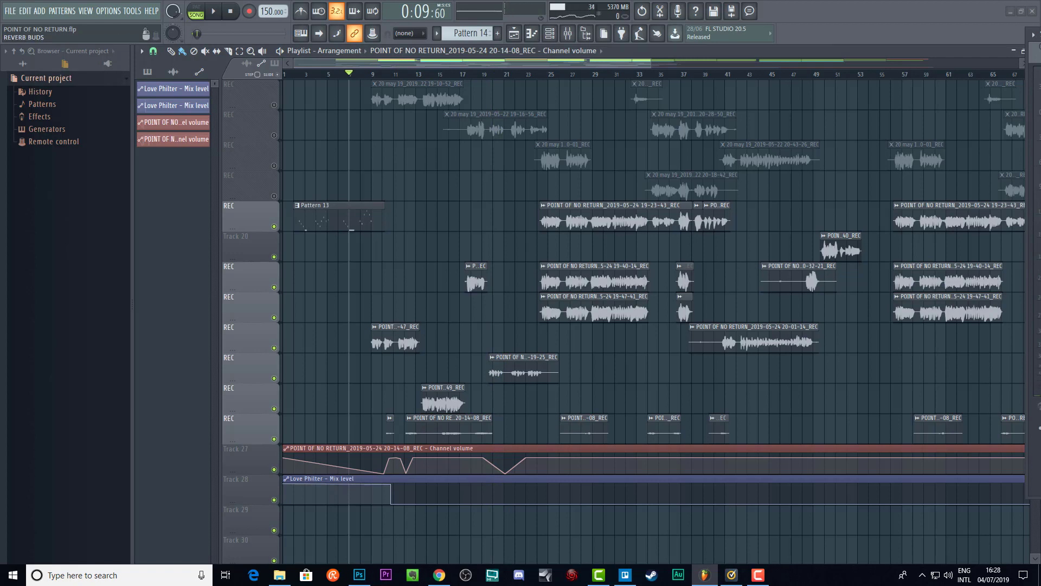
- Bypass Soundgoodizer, Fruity Delay 3, Fruity Flanger and the first Neutron 3 Gate on the main vocal channel, and save the project
{"action": "key", "text": "F9"}
{"action": "left_click_drag", "start_coordinate": [720, 77], "coordinate": [543, 73]}
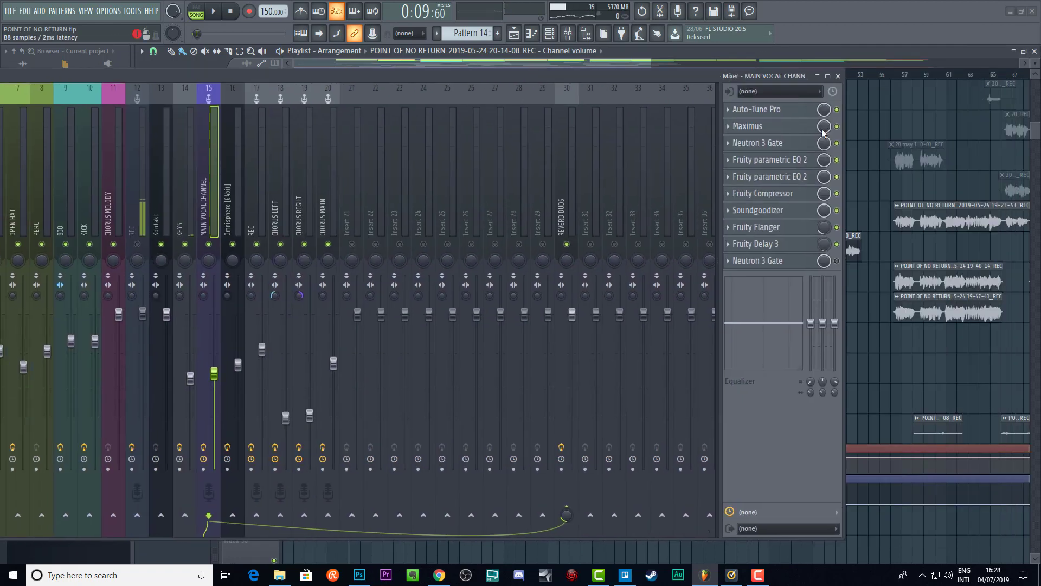
{"action": "left_click", "coordinate": [837, 211]}
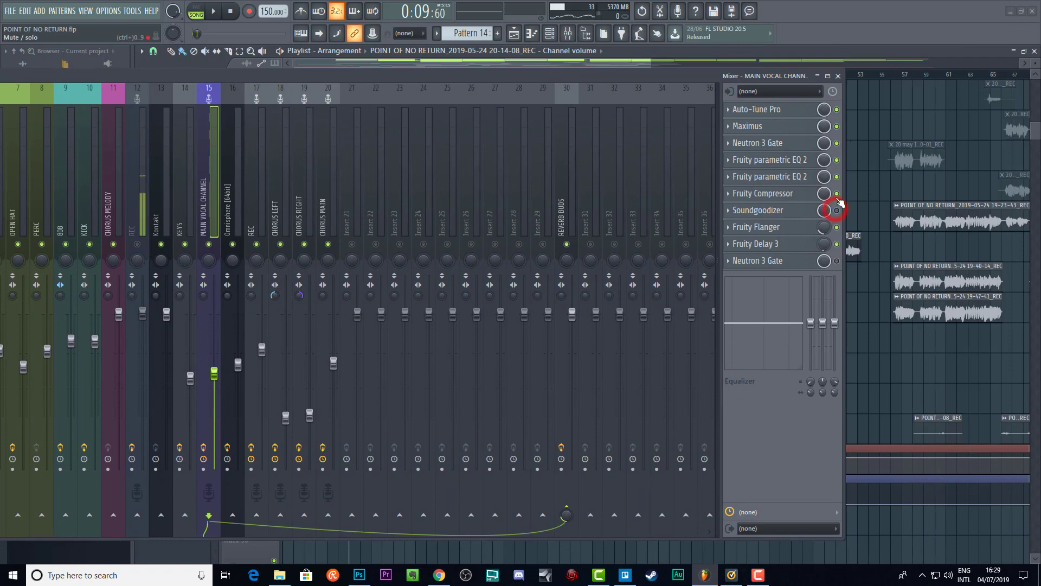
{"action": "left_click", "coordinate": [837, 244]}
{"action": "left_click", "coordinate": [836, 227]}
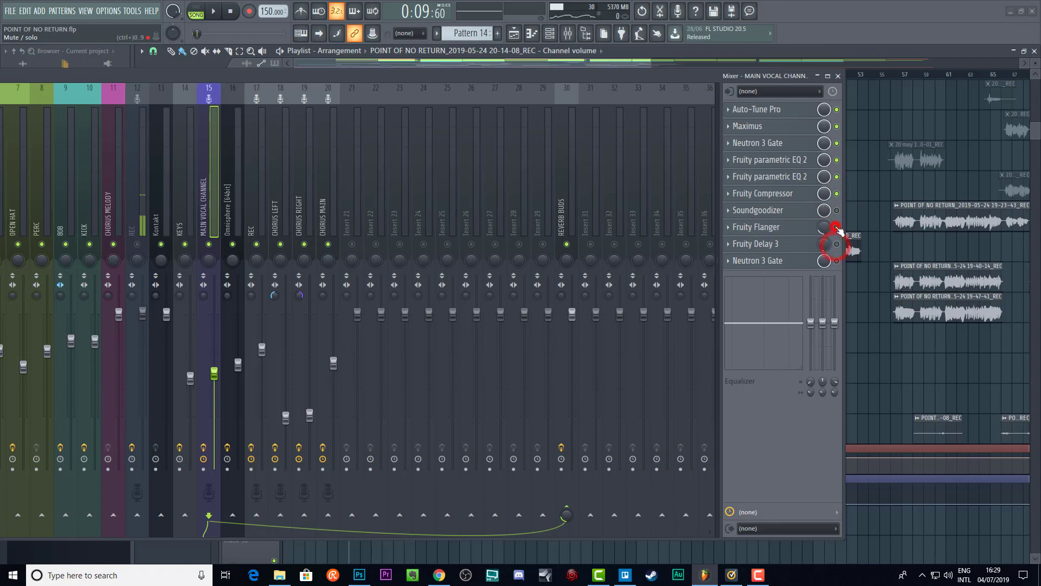
{"action": "left_click", "coordinate": [837, 177]}
{"action": "left_click", "coordinate": [836, 177]}
{"action": "left_click", "coordinate": [578, 80]}
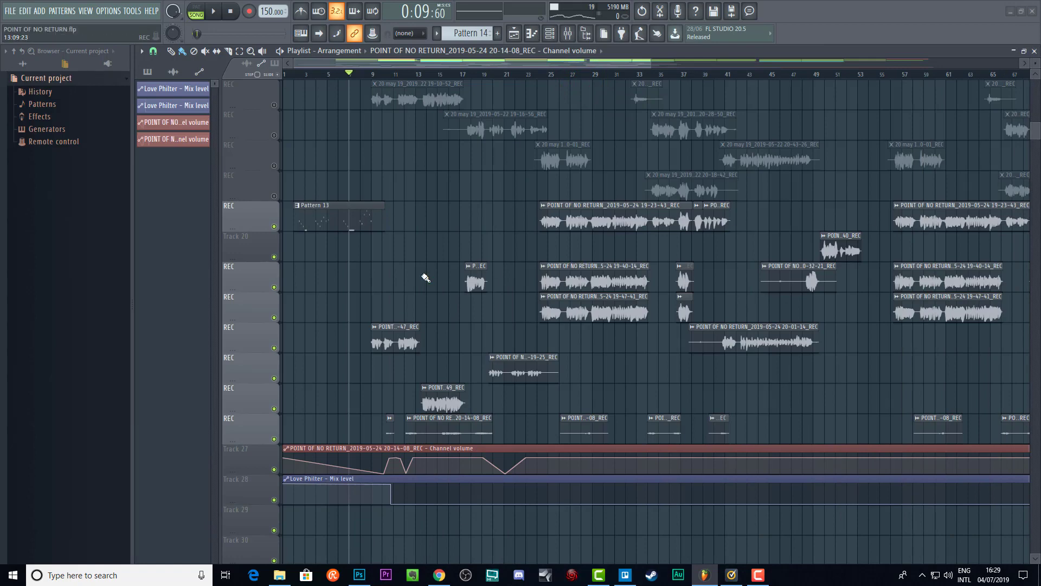
{"action": "key", "text": "ctrl+s"}
- Browse the effect plugins available for slot 6 of REC mixer track 17 in Categories view, and restore the Simple view
{"action": "key", "text": "F9"}
{"action": "left_click_drag", "start_coordinate": [870, 53], "coordinate": [217, 60]}
{"action": "left_click", "coordinate": [366, 166]}
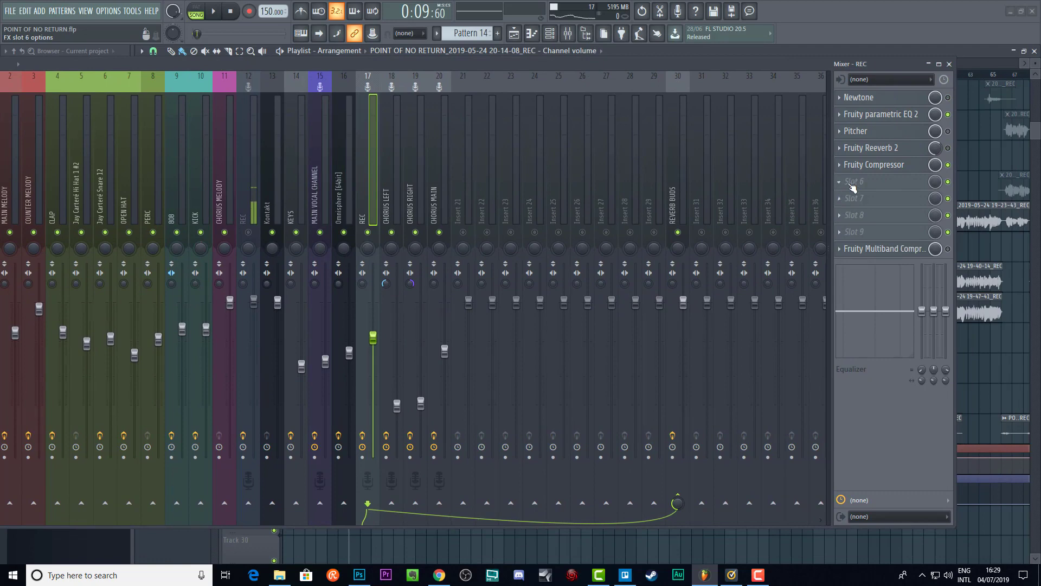
{"action": "left_click", "coordinate": [844, 185]}
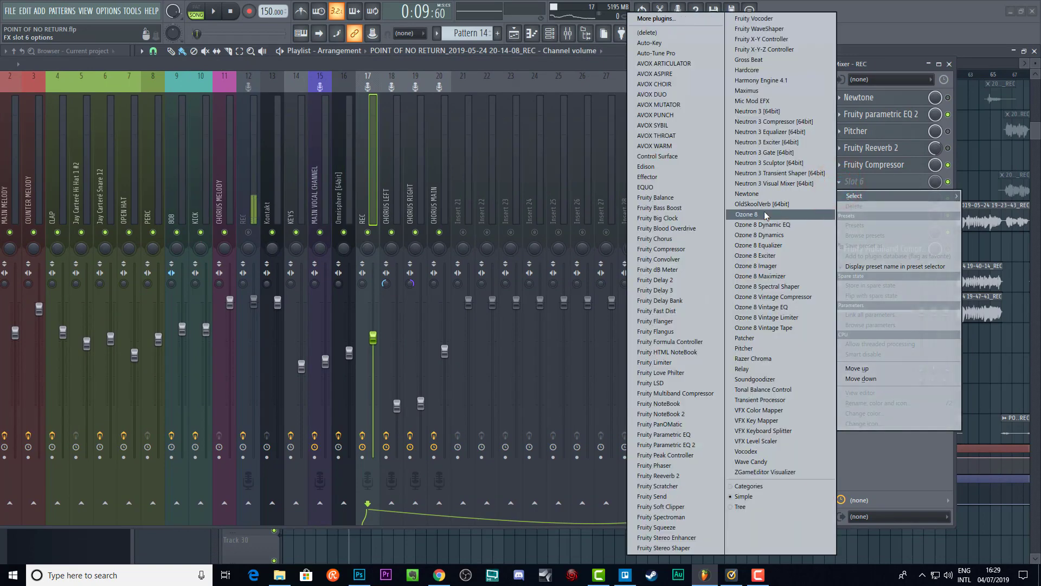
{"action": "left_click", "coordinate": [744, 486]}
{"action": "left_click", "coordinate": [846, 182]}
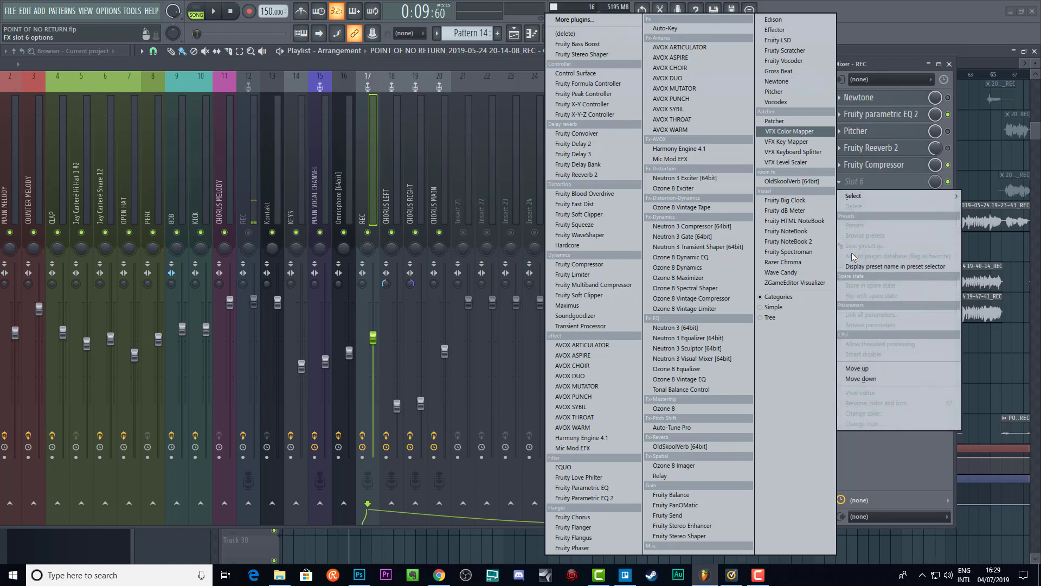
{"action": "left_click", "coordinate": [776, 308]}
{"action": "left_click", "coordinate": [748, 63]}
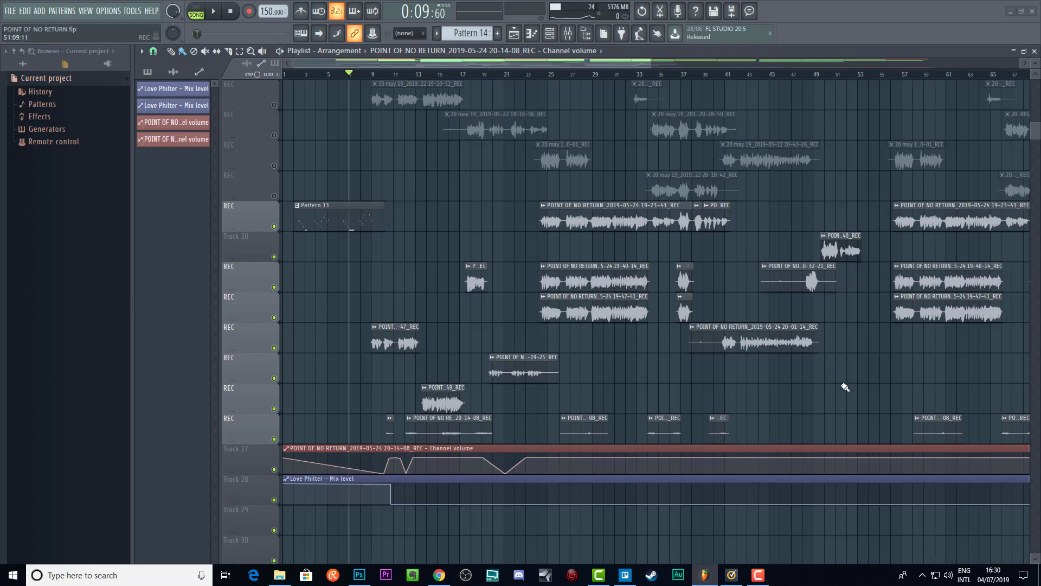
- Play back the arrangement to listen to the vocals with the main vocal channel's extra effects bypassed
{"action": "key", "text": "space"}
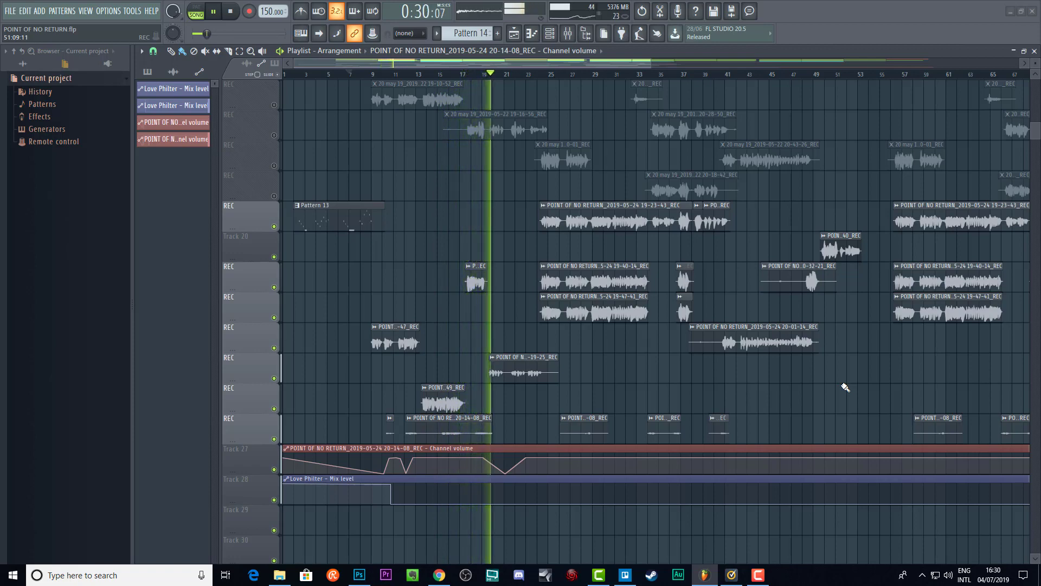
{"action": "key", "text": "space"}
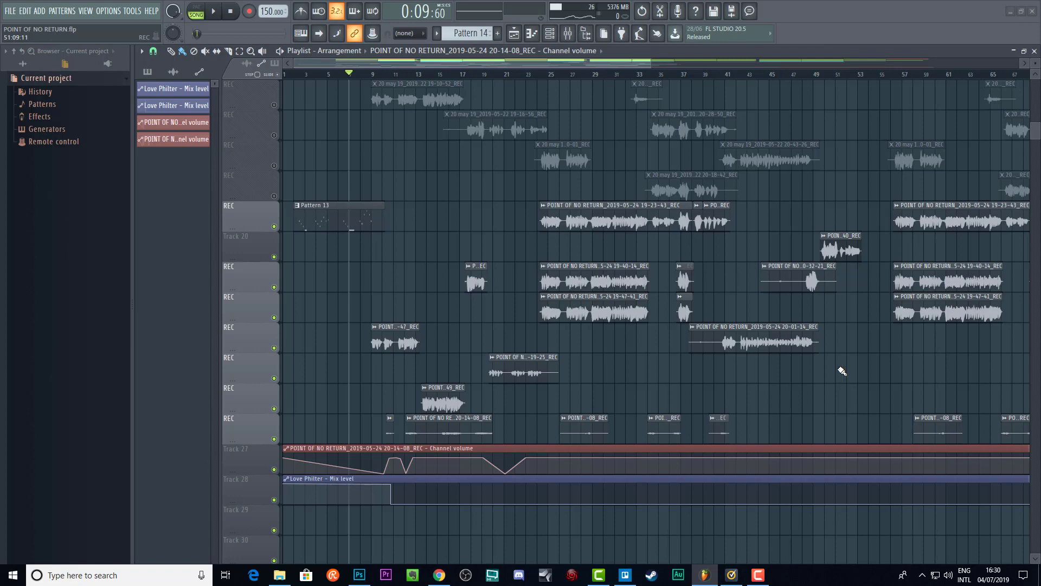
- Re-enable the first Neutron 3 Gate, Soundgoodizer, Fruity Flanger and Fruity Delay 3 on the main vocal channel, and close the mixer
{"action": "key", "text": "F9"}
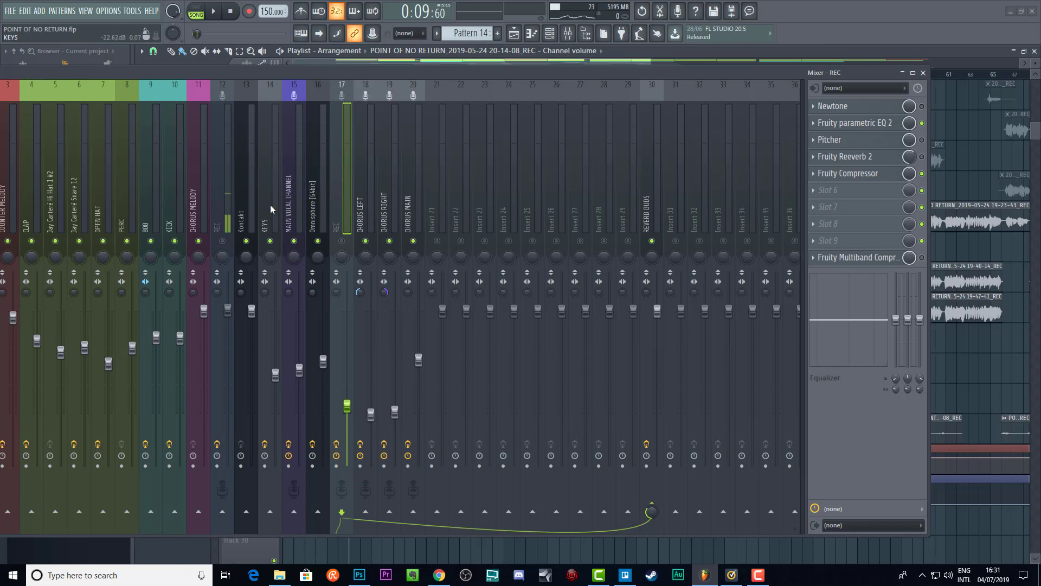
{"action": "left_click", "coordinate": [293, 198]}
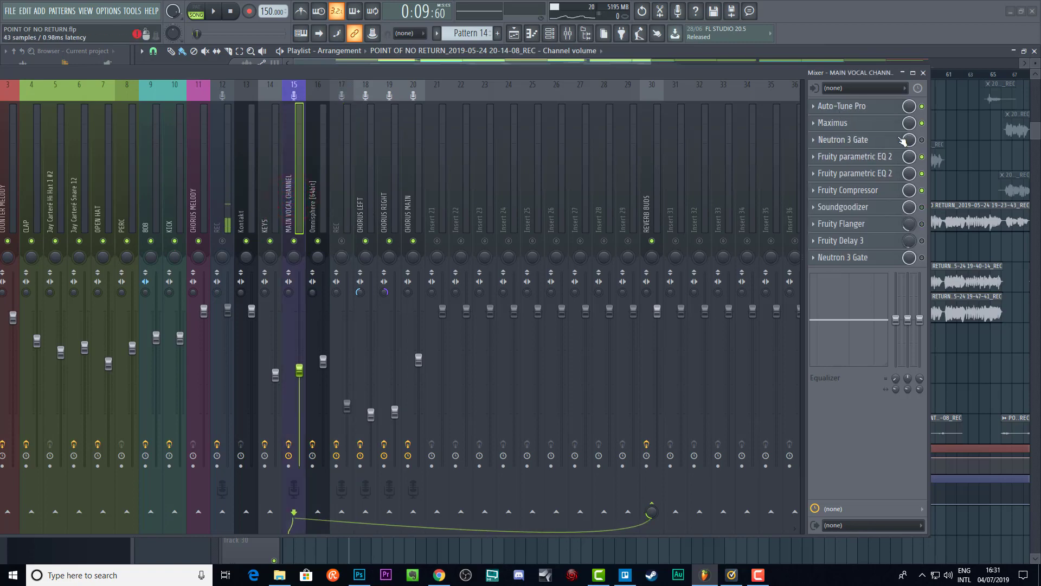
{"action": "left_click", "coordinate": [922, 140]}
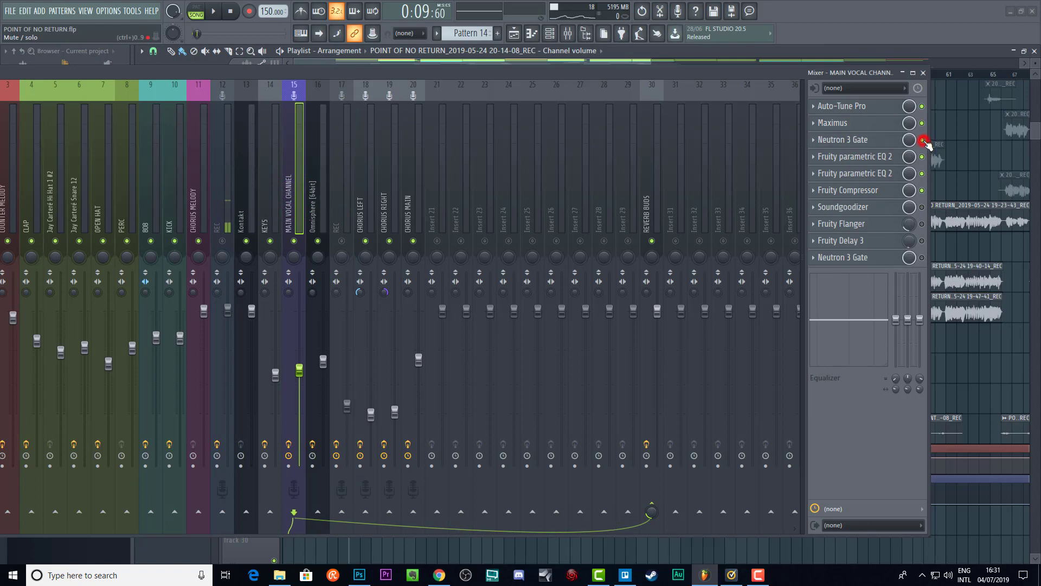
{"action": "left_click", "coordinate": [922, 208]}
{"action": "left_click", "coordinate": [922, 224]}
{"action": "left_click", "coordinate": [922, 240]}
{"action": "left_click", "coordinate": [594, 74]}
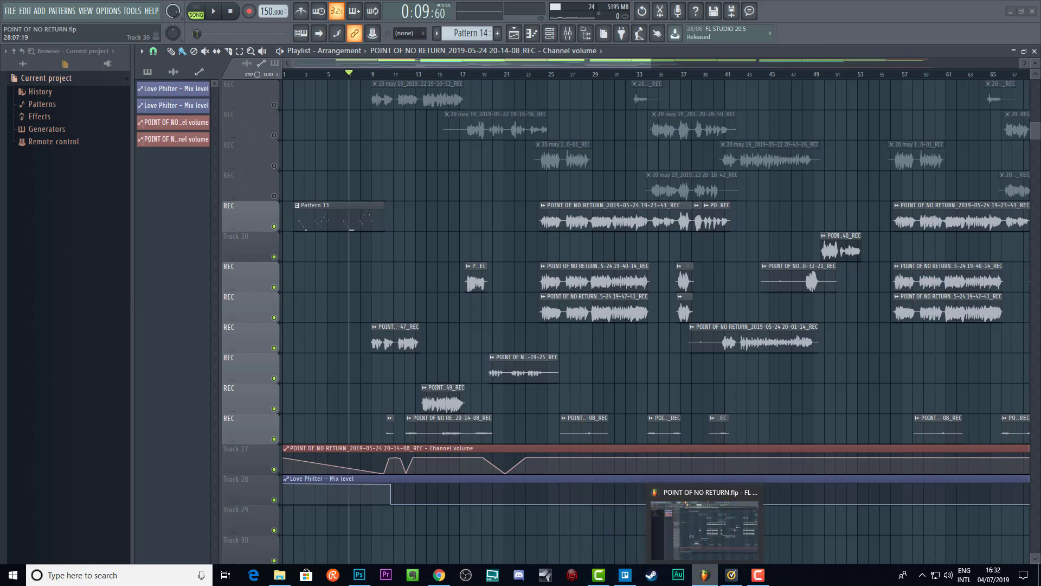
- Switch to Chrome and show the Discover My Music submenu on the jaycartere.com homepage
{"action": "left_click", "coordinate": [441, 576]}
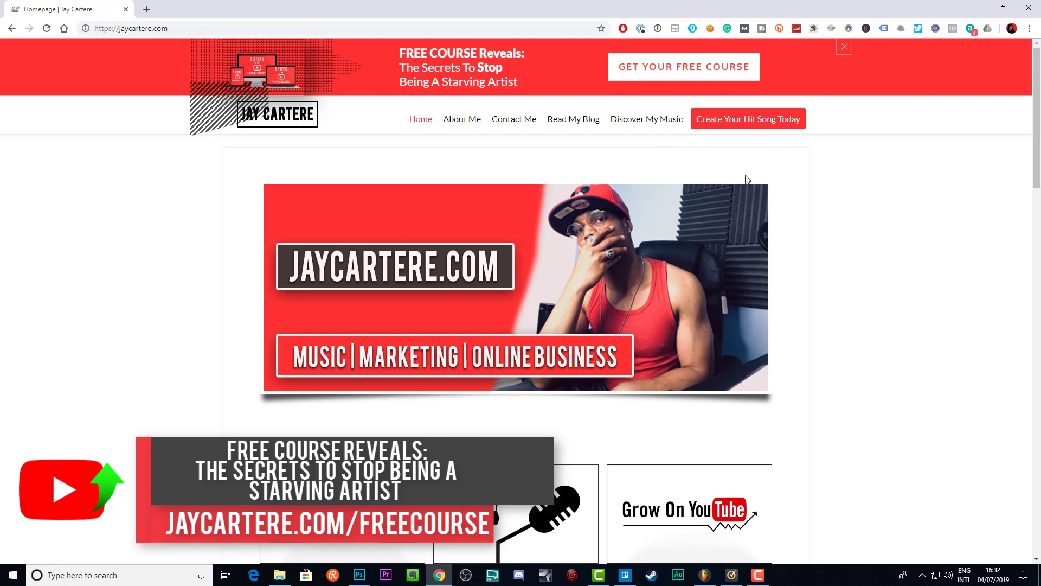
{"action": "mouse_move", "coordinate": [644, 122]}
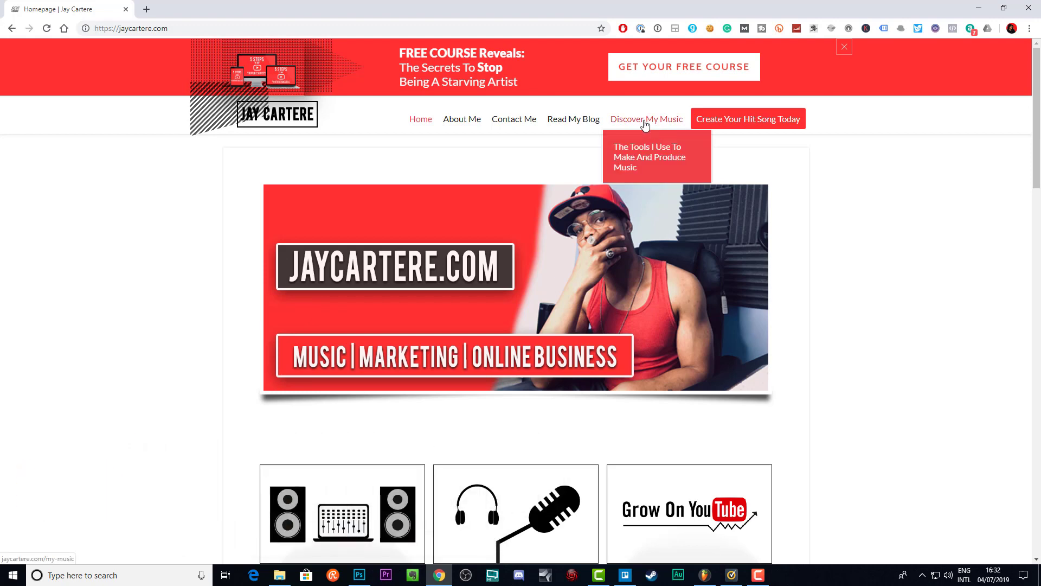